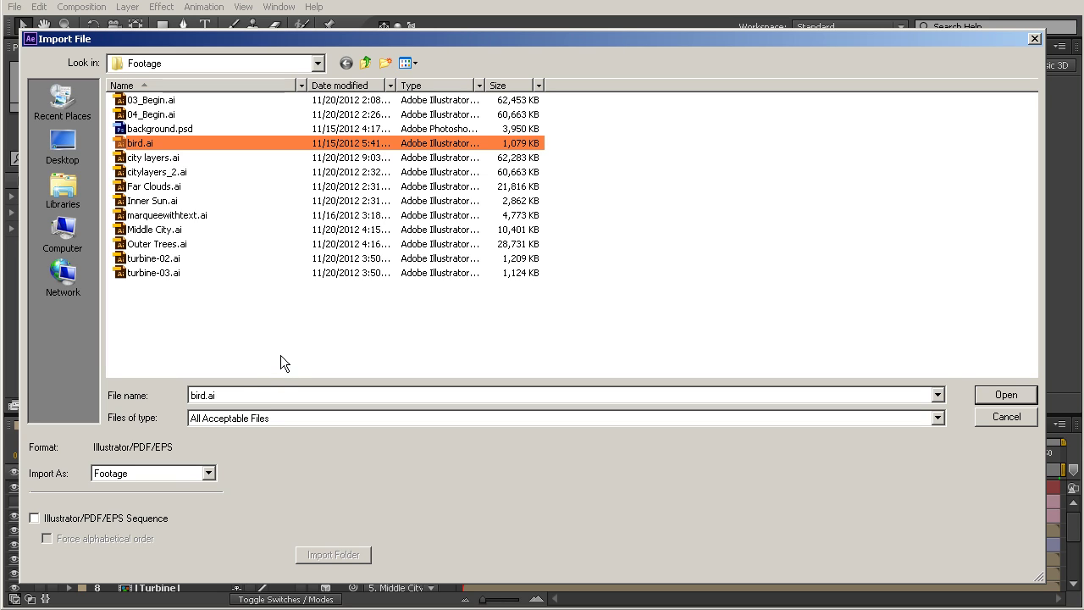
- Import bird.ai into the project as a Composition
click(206, 473)
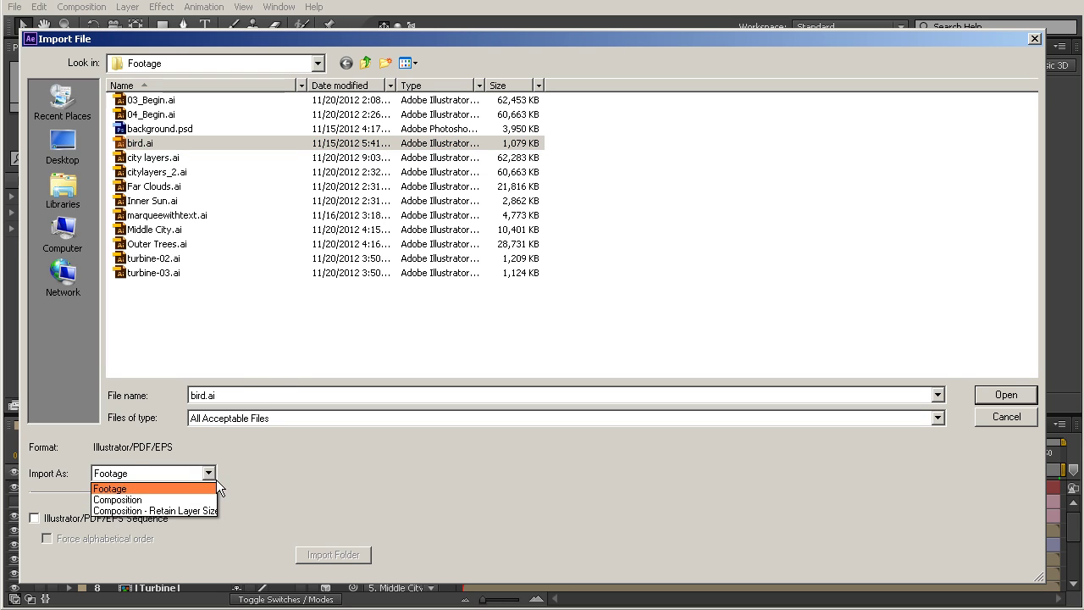
click(125, 501)
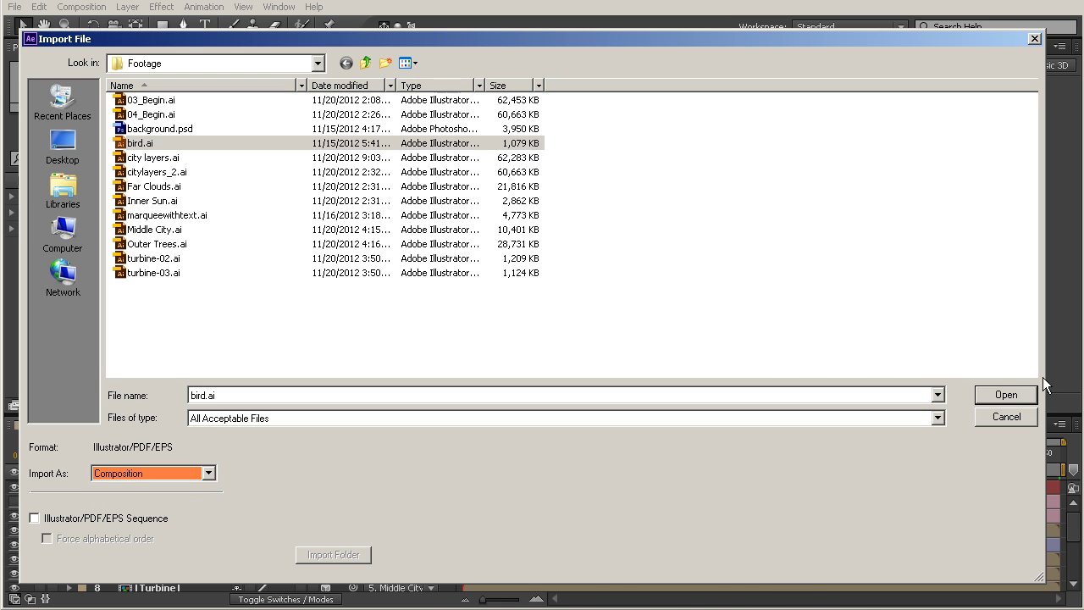
click(997, 396)
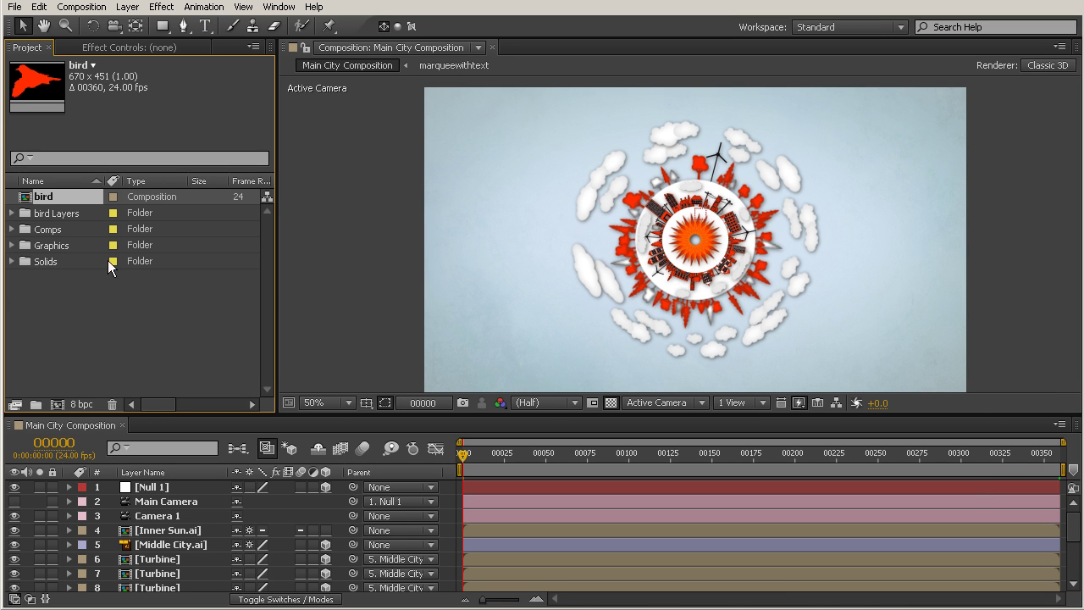
- Move the bird composition into the Comps folder, expand the folder and select the comp
drag(46, 203, 52, 227)
click(51, 197)
click(47, 197)
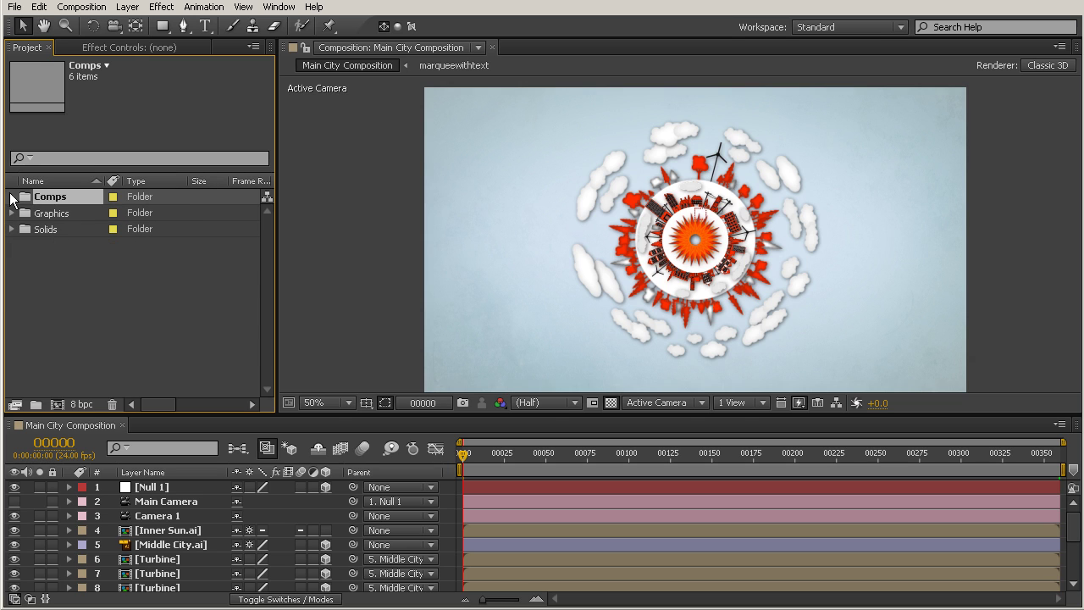
click(12, 197)
click(58, 215)
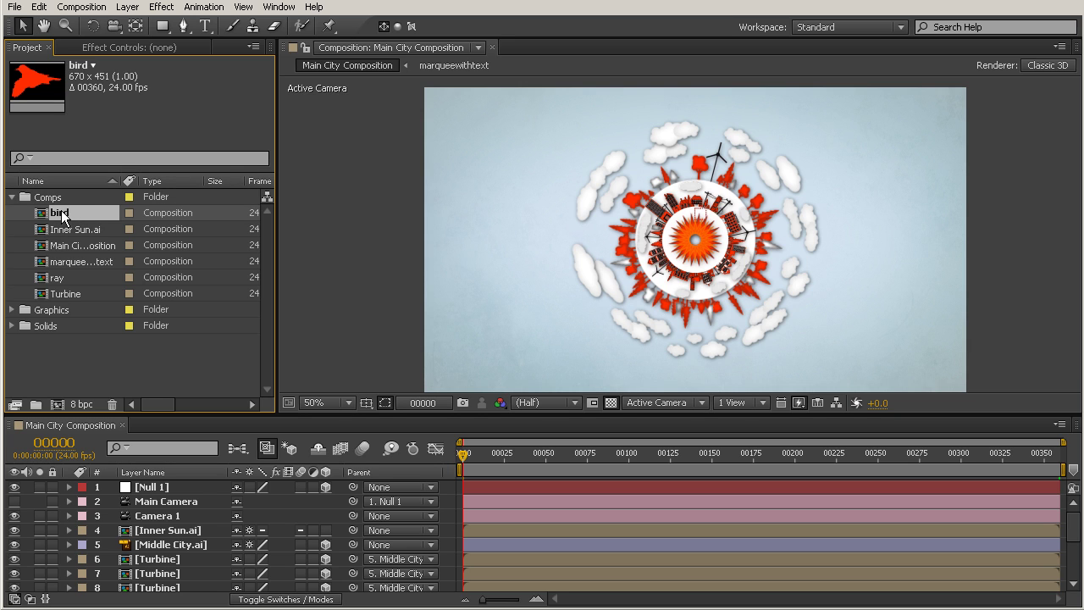
- Open the bird comp and toggle visibility of the Layer 3 body and Layer 2 wing
double_click(61, 214)
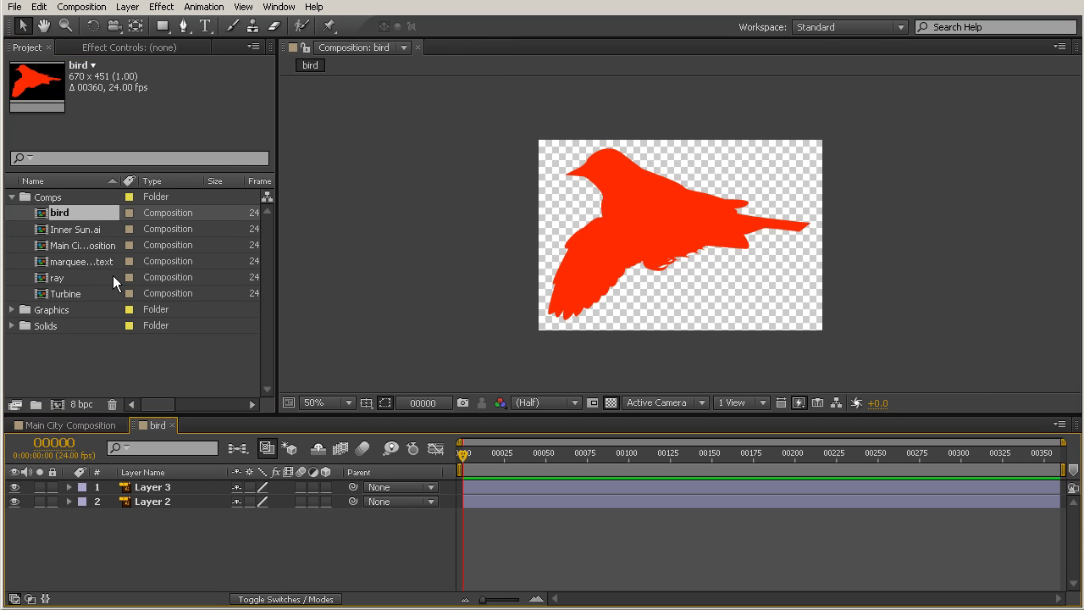
click(161, 488)
click(14, 487)
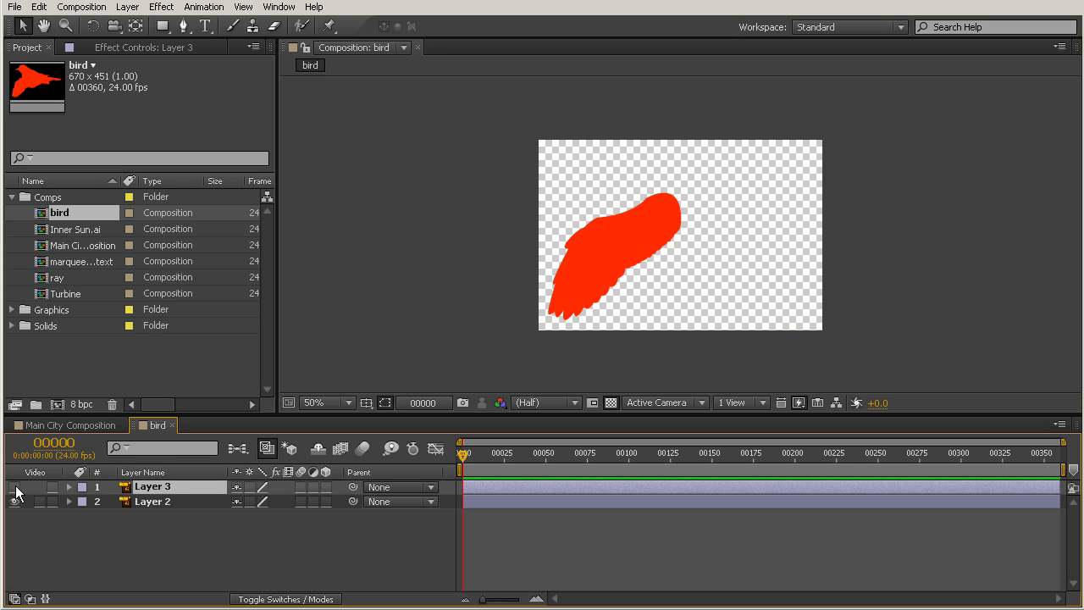
click(13, 487)
click(14, 503)
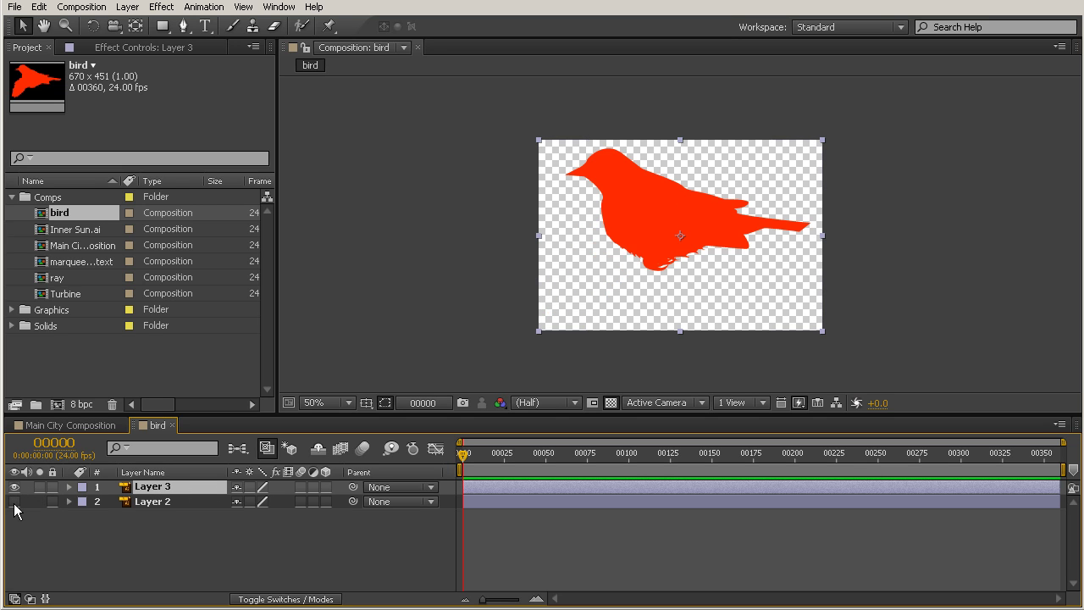
click(15, 503)
click(14, 503)
click(14, 503)
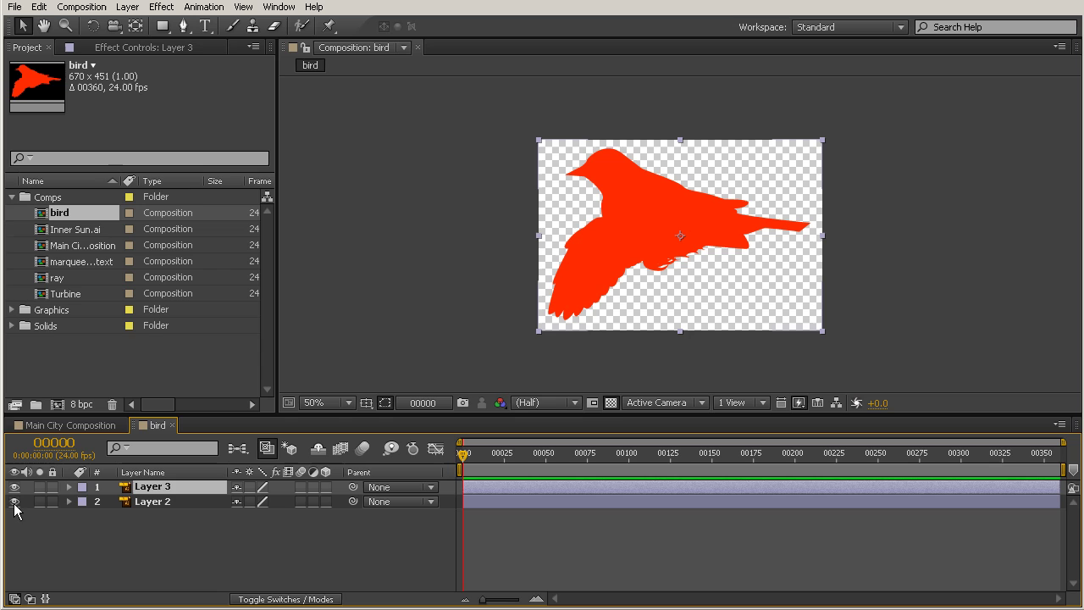
click(89, 576)
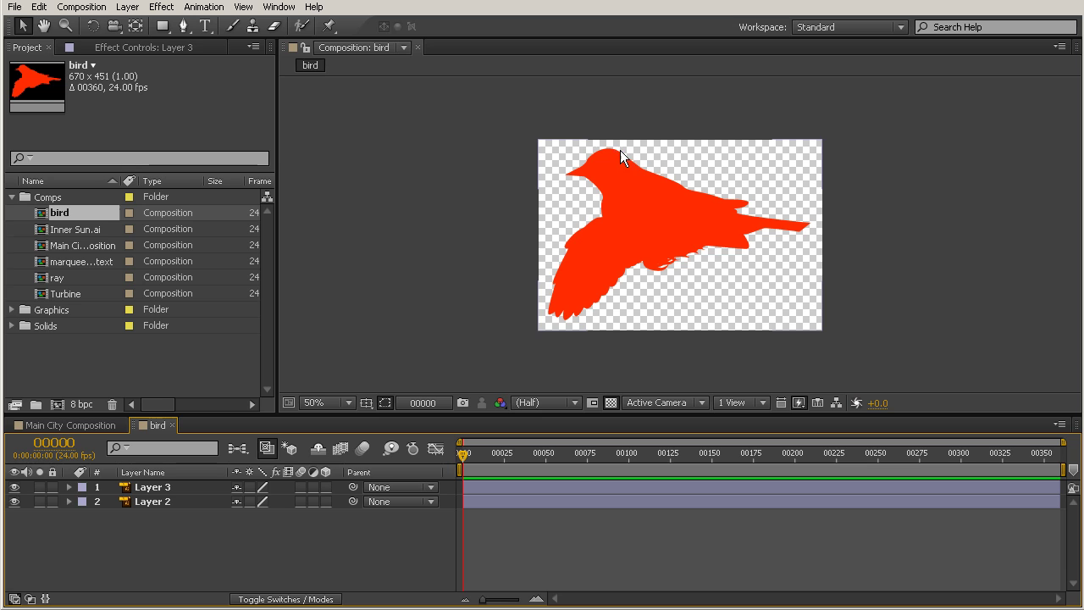
- Test-rotate the bird body (Layer 3) and the wing (Layer 2) with the Rotation tool
click(595, 173)
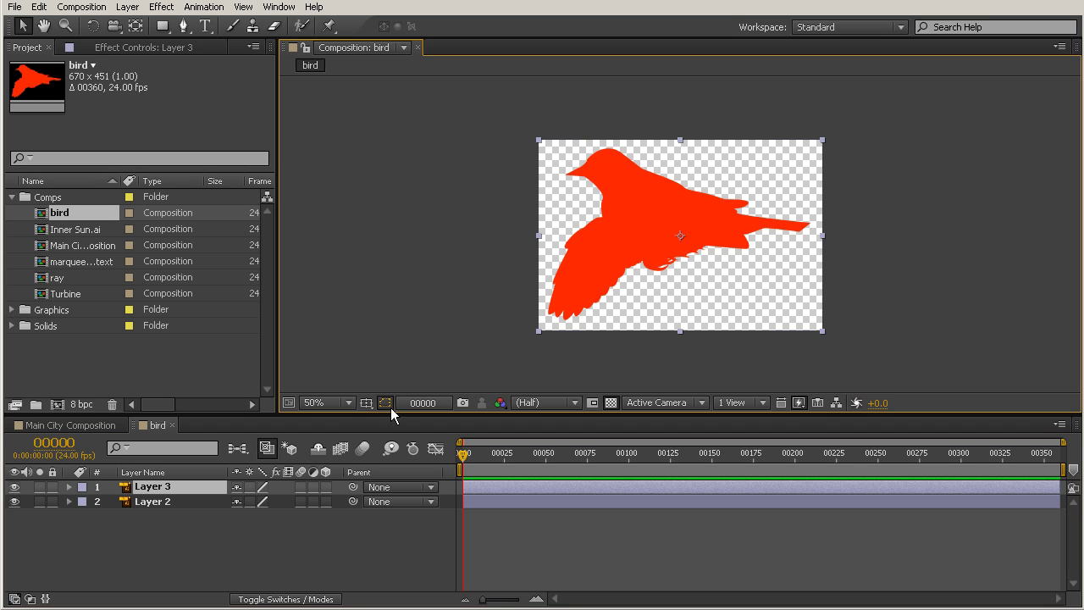
click(93, 26)
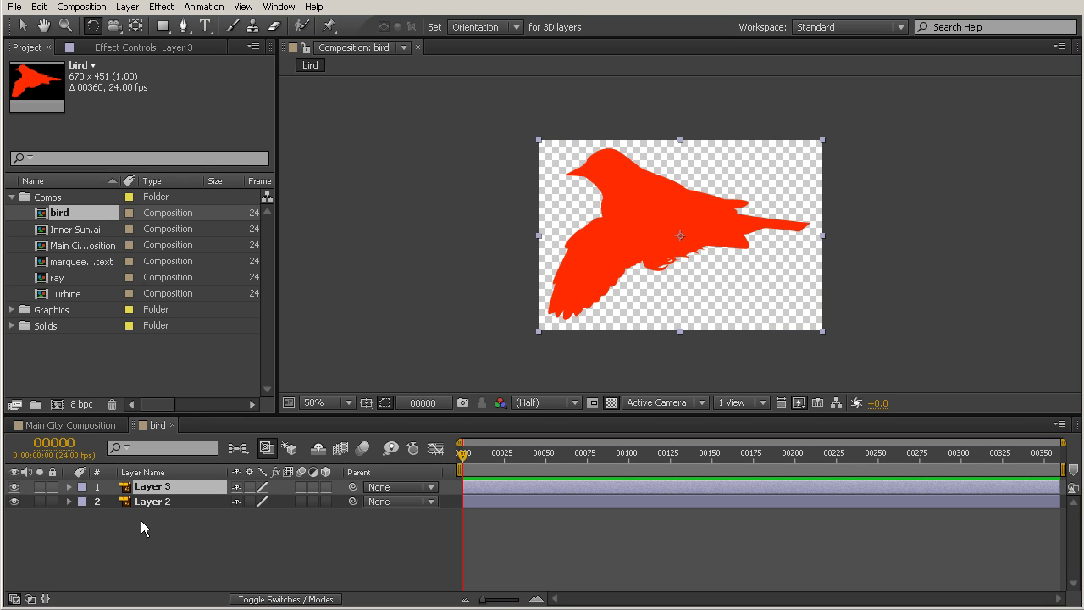
click(13, 487)
click(13, 487)
mouse_move(612, 159)
mouse_down()
mouse_move(606, 176)
mouse_move(618, 172)
mouse_up()
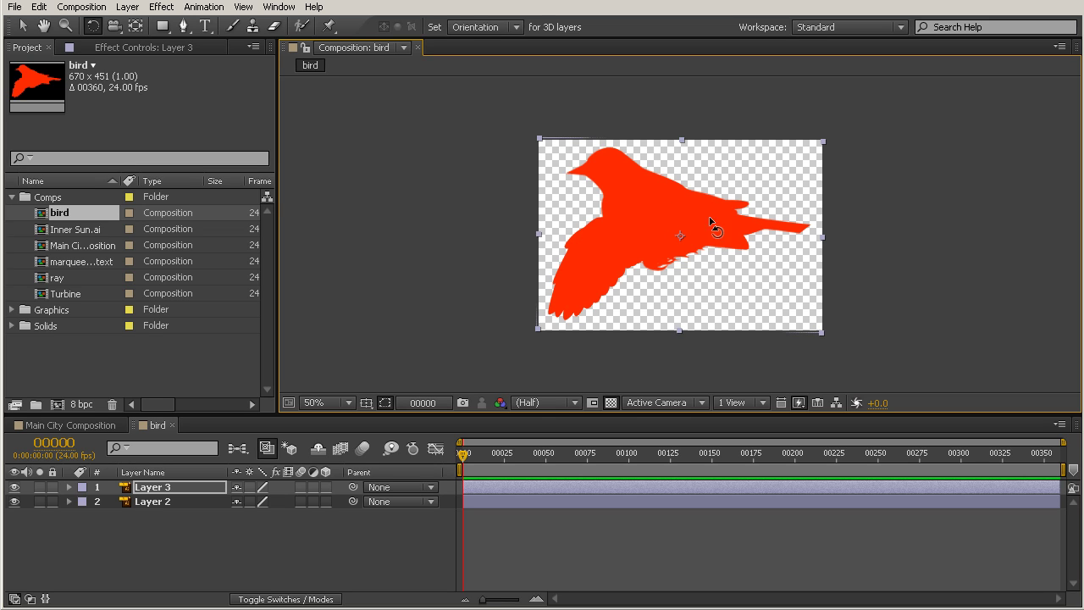
click(163, 501)
drag(659, 245, 659, 388)
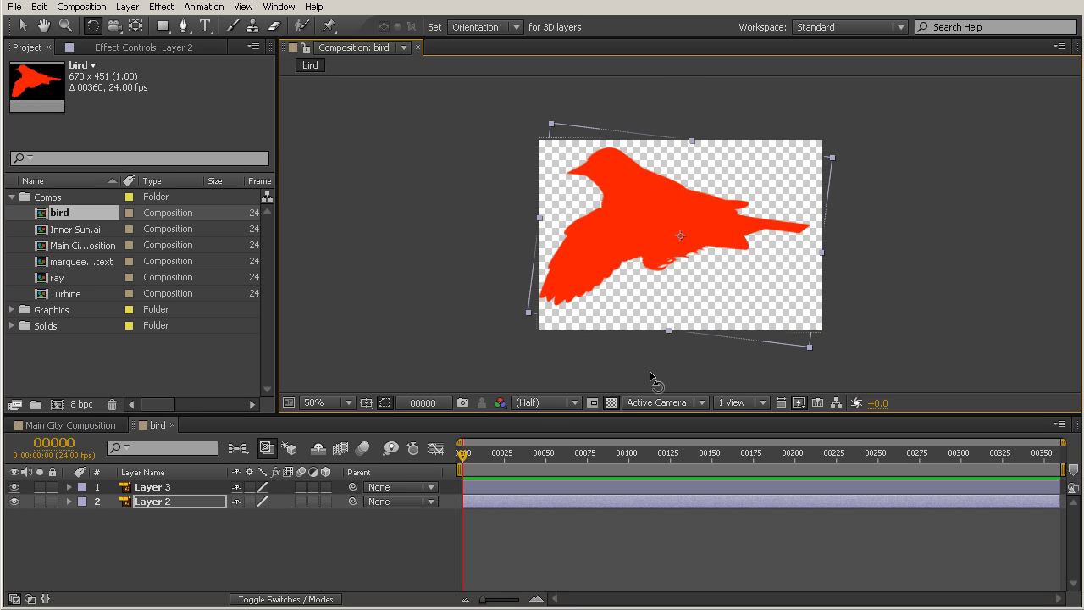
key(Tab)
- Reset Rotation to 0x+0.0° on both Layer 3 and Layer 2
drag(179, 523, 159, 487)
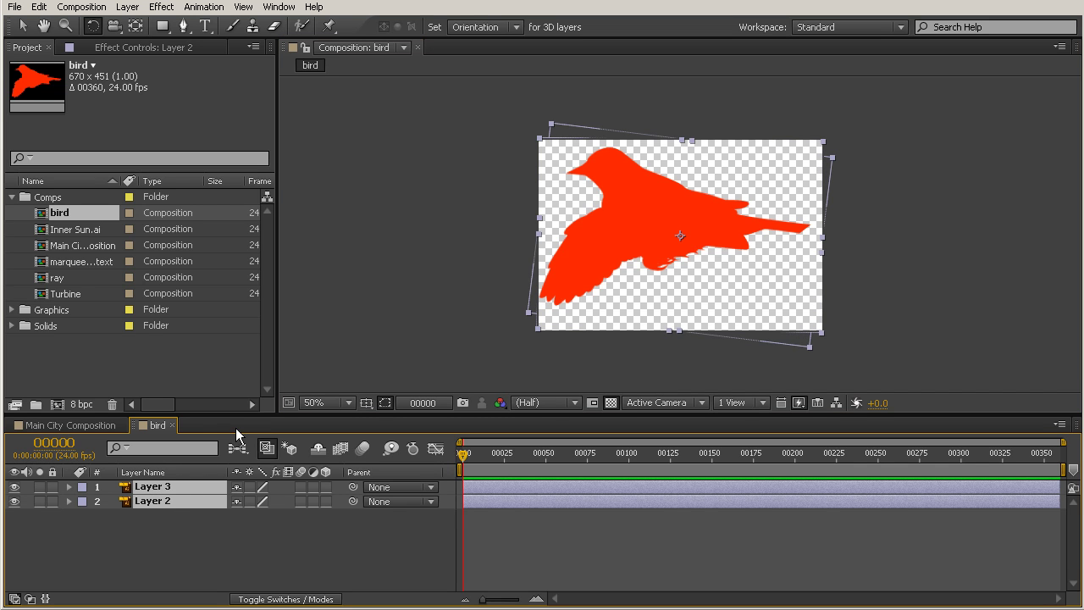
key(r)
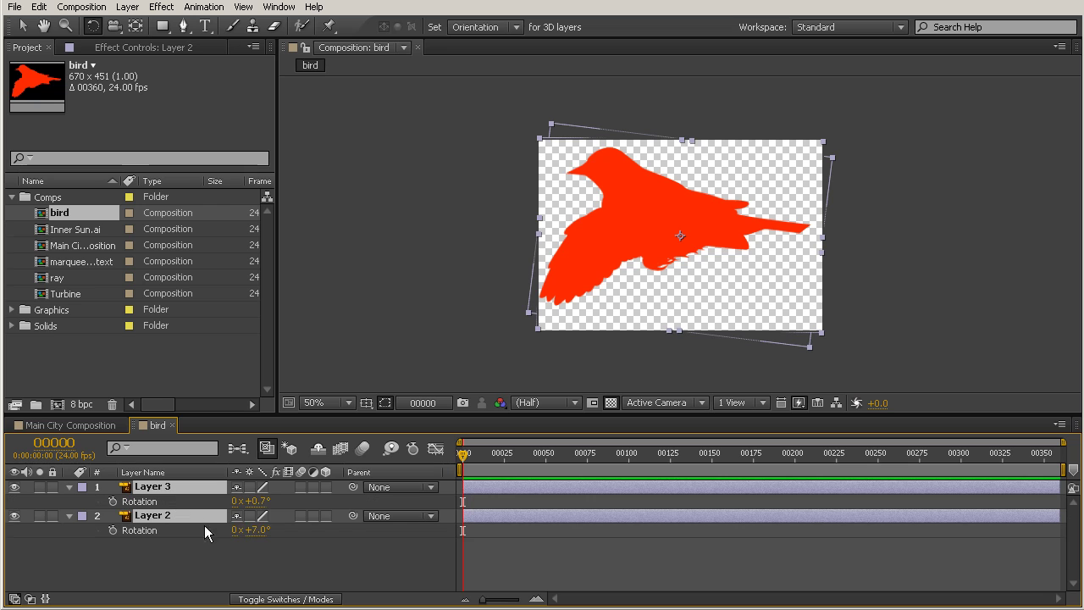
click(263, 502)
text(0)
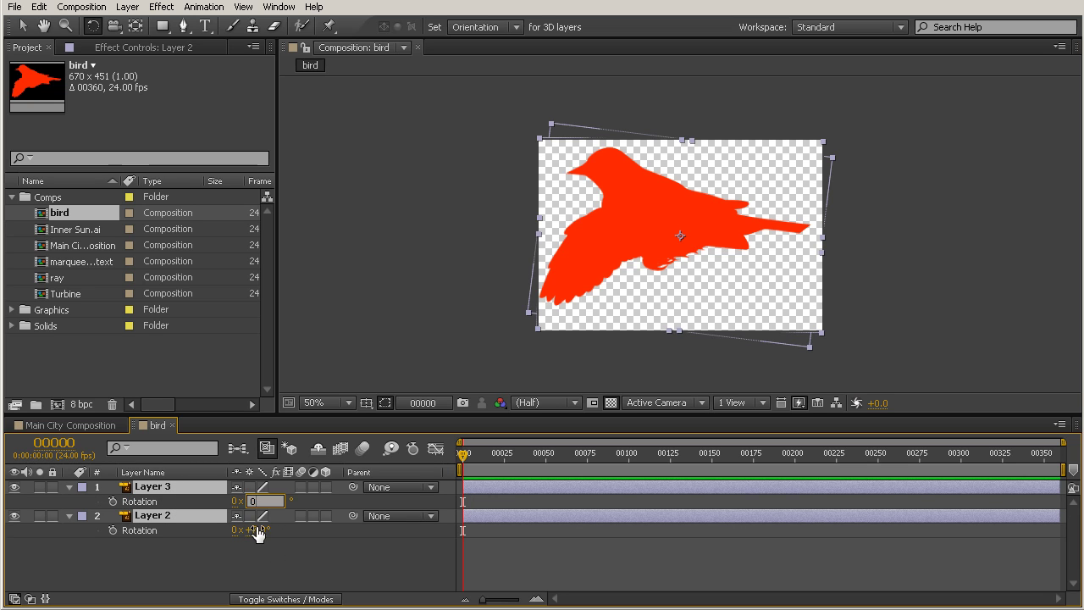
click(257, 530)
click(238, 575)
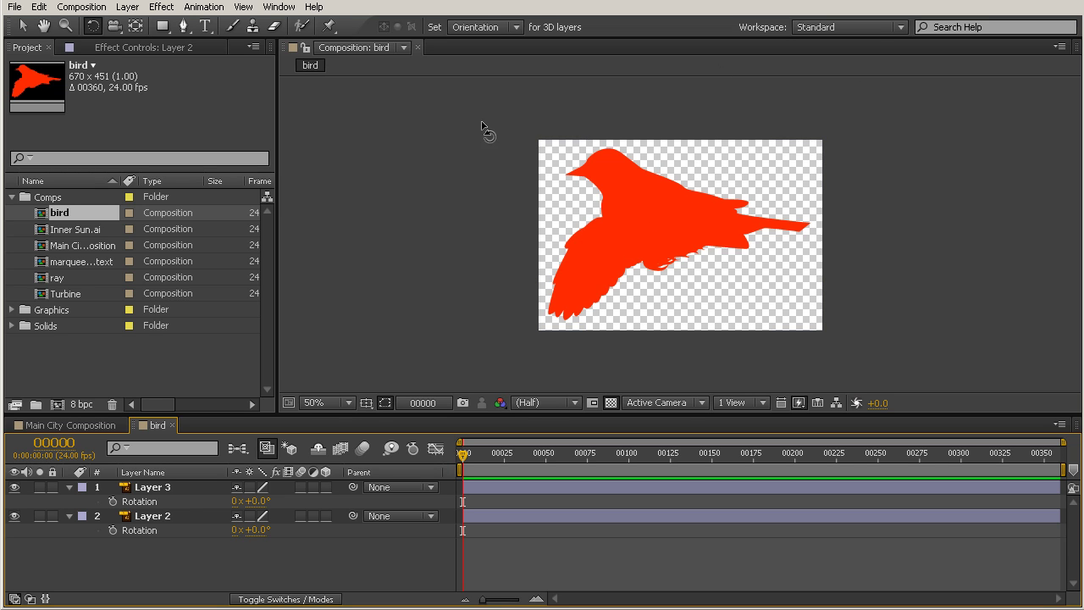
- Resize the composition to 812 x 679 px and nudge the bird body down and right
click(82, 7)
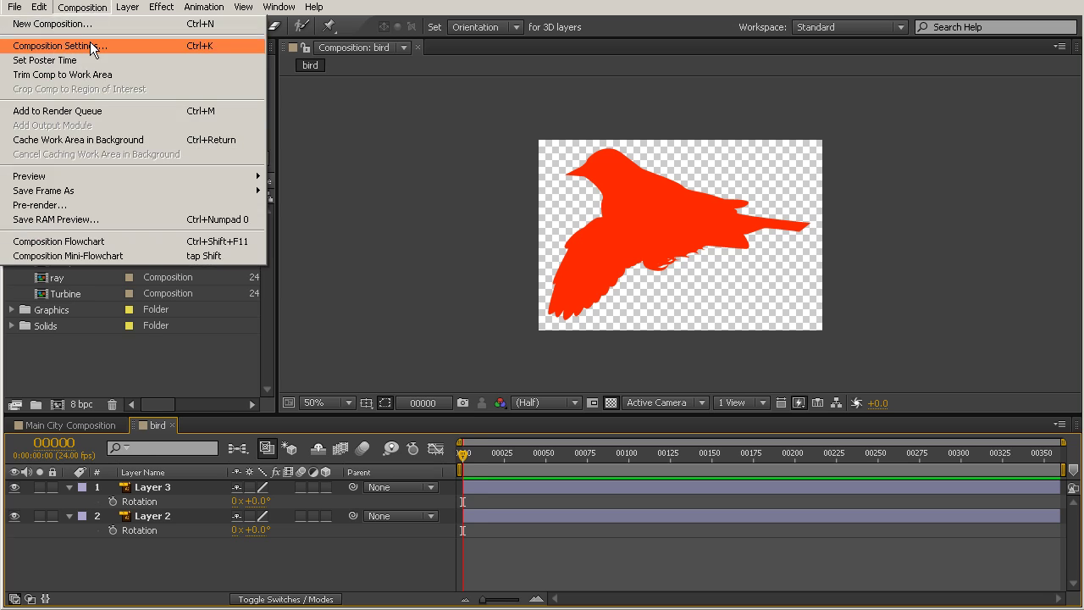
click(91, 46)
drag(158, 270, 280, 274)
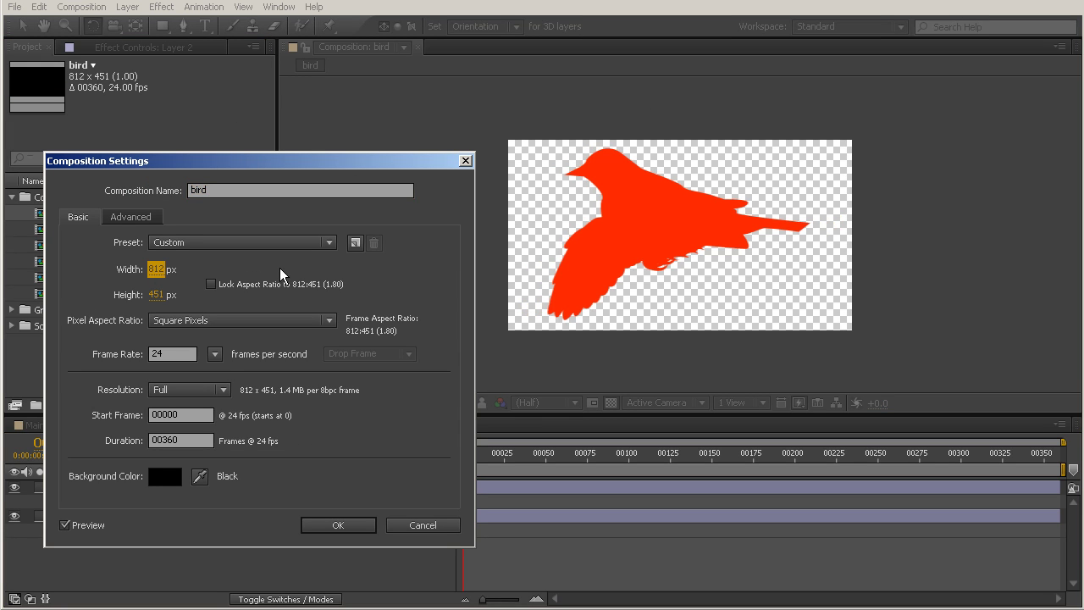
drag(156, 295, 200, 298)
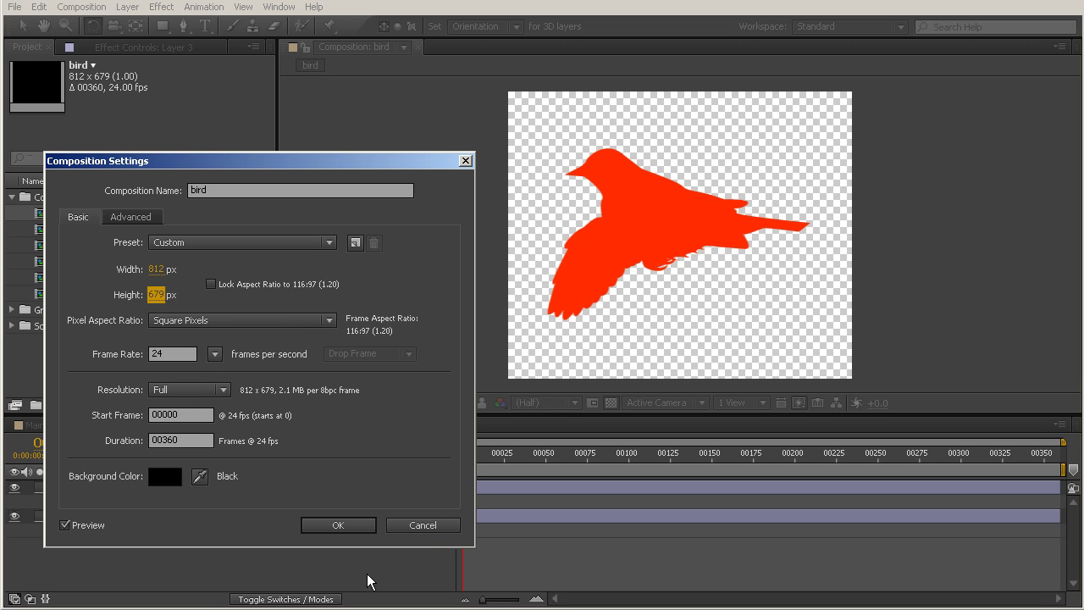
click(348, 525)
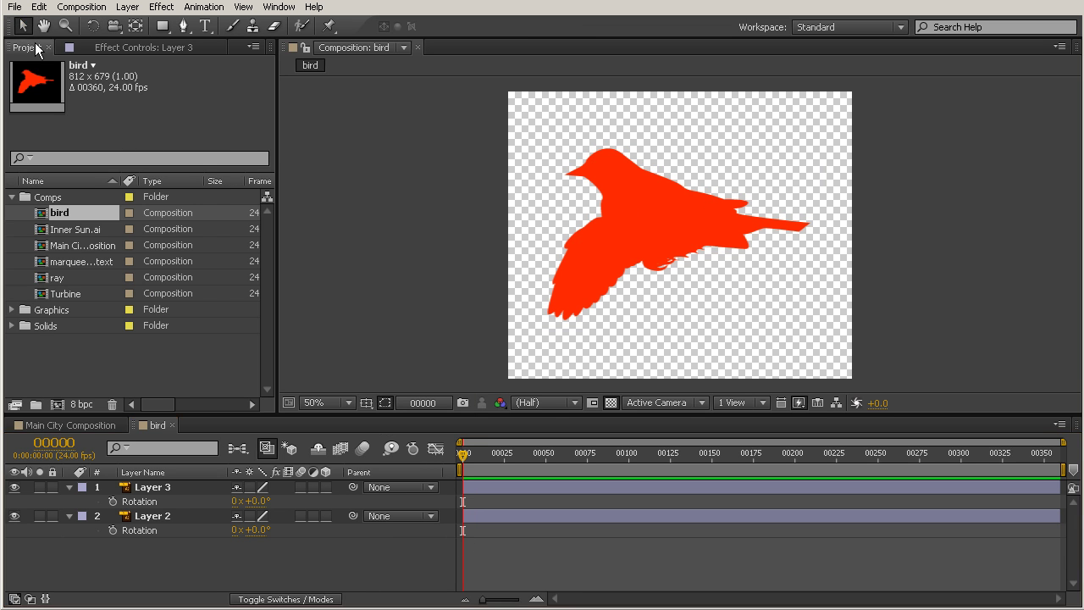
drag(745, 168, 793, 177)
- Move the wing down about 38 px and make both bird layers 3D
click(157, 516)
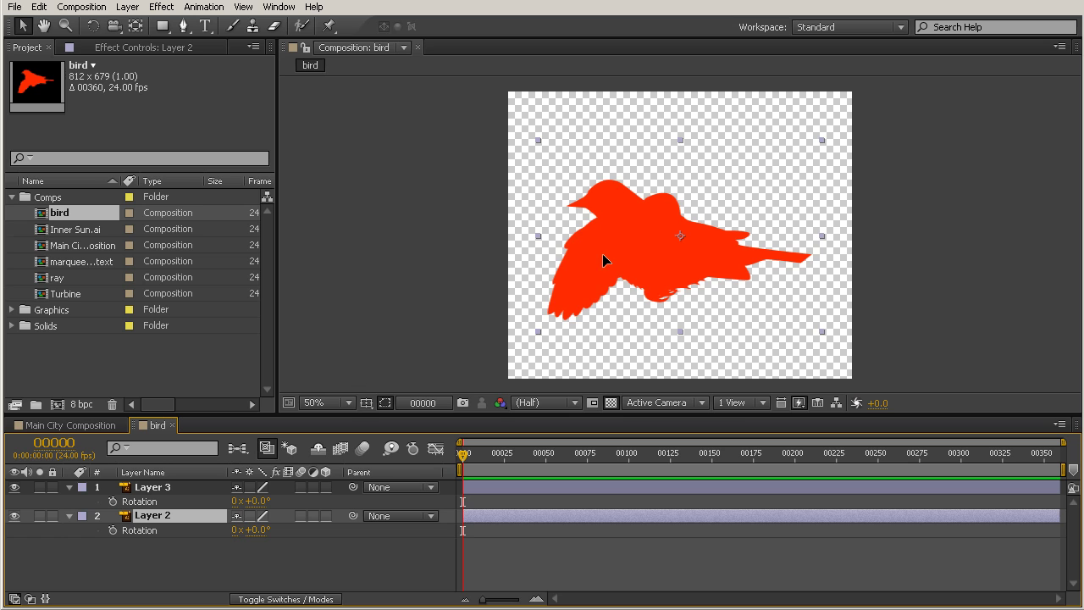
drag(602, 254, 606, 286)
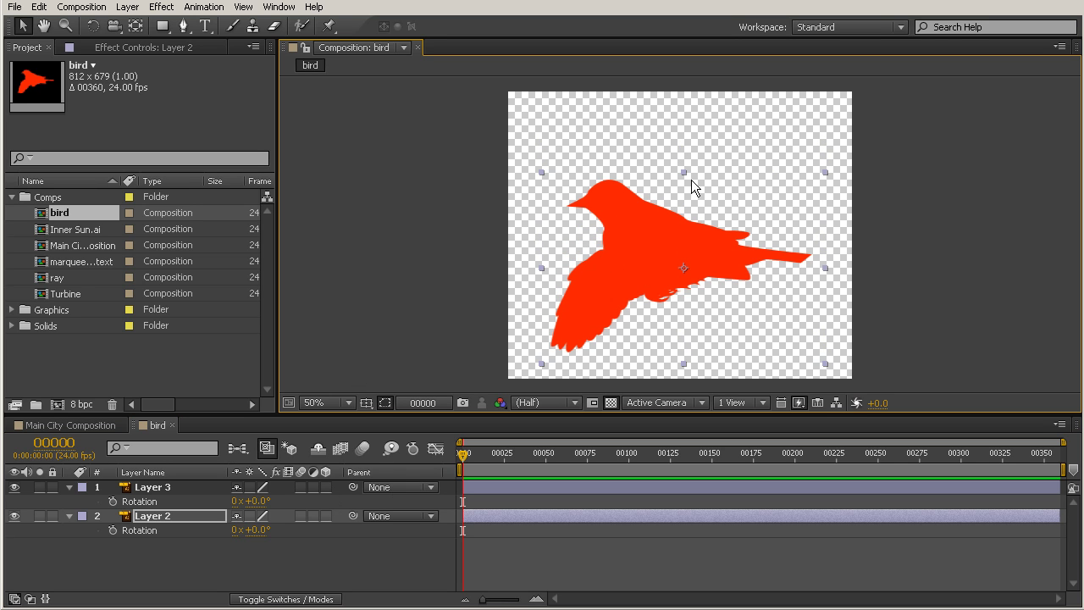
click(325, 487)
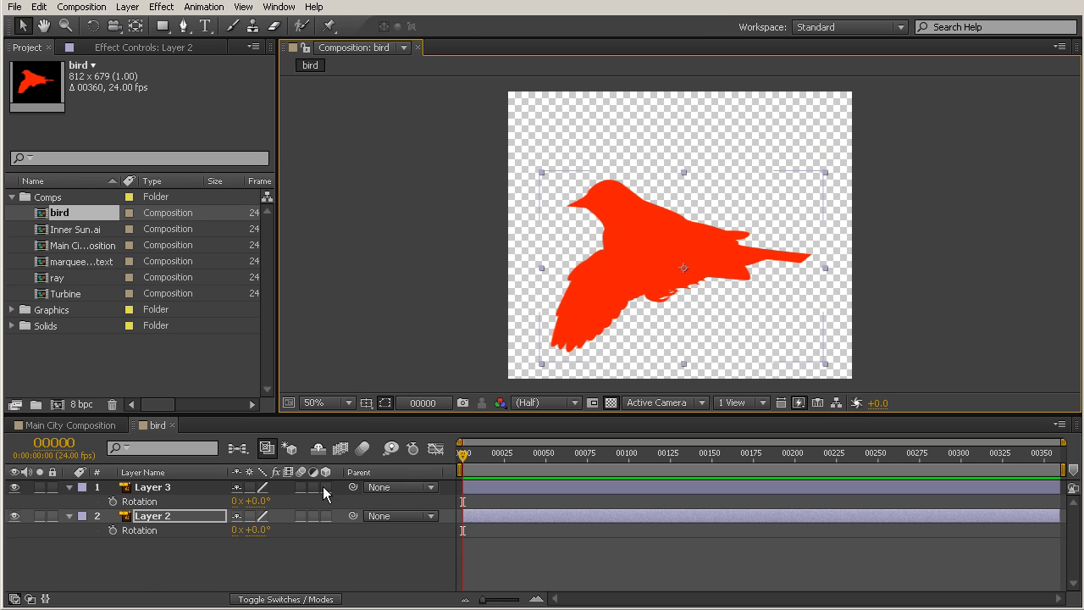
click(325, 574)
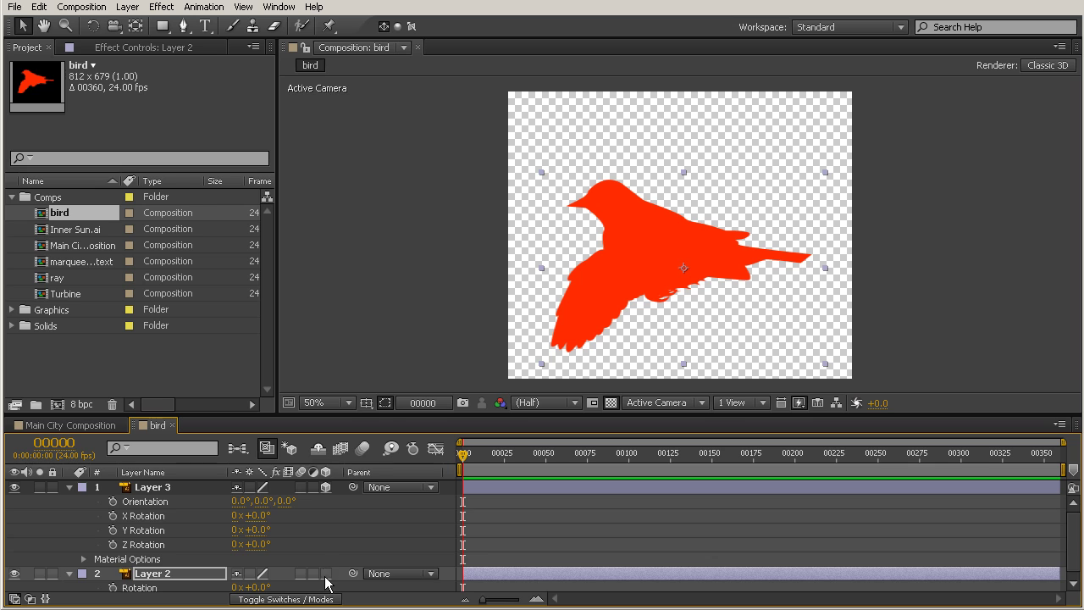
- Collapse both layers' property lists and enable Collapse Transformations on Layer 3 and Layer 2
click(69, 487)
click(70, 502)
click(250, 550)
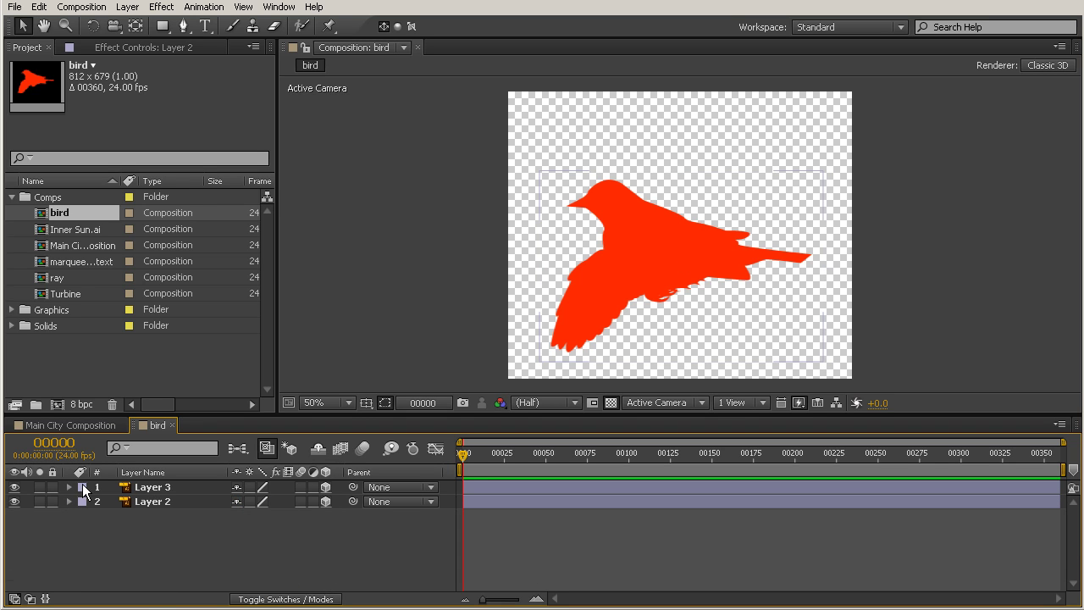
click(165, 488)
shift+click(158, 503)
click(249, 501)
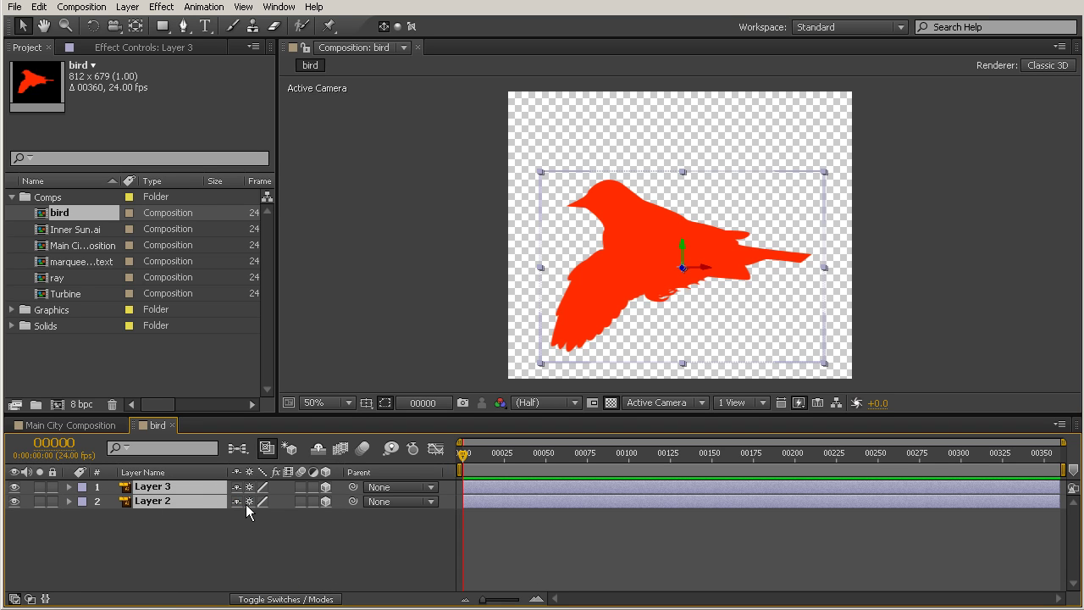
click(282, 543)
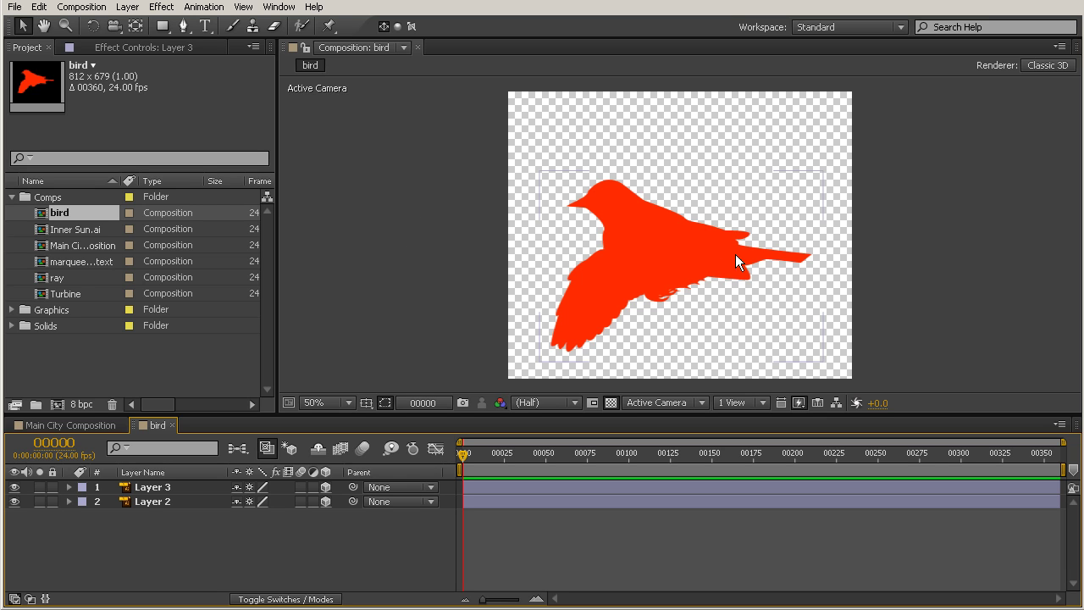
- Switch the viewer to two side-by-side views and select Layer 3, the bird body
click(757, 403)
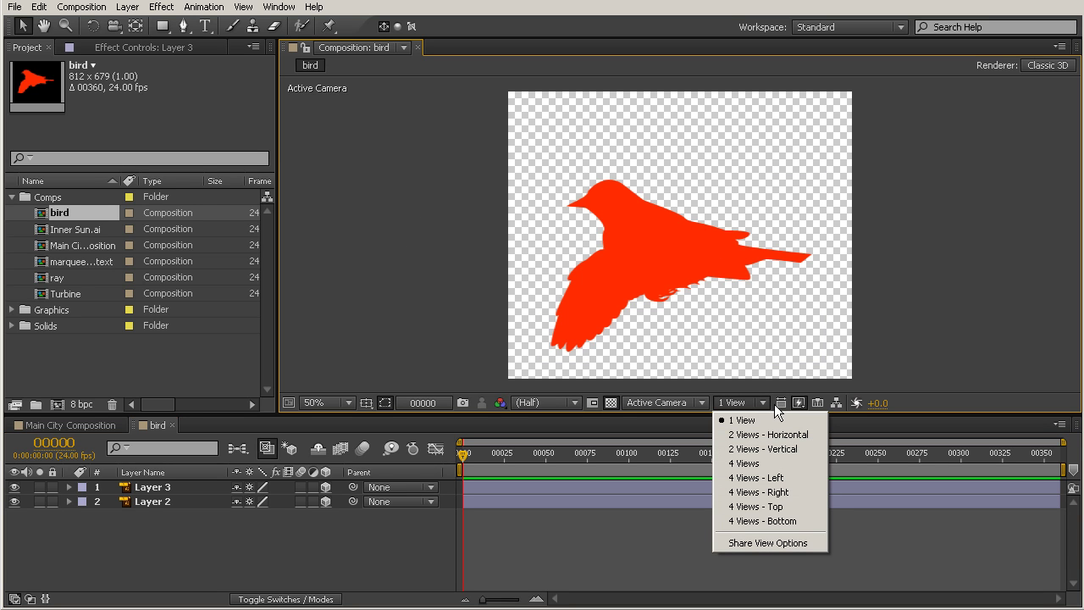
click(767, 435)
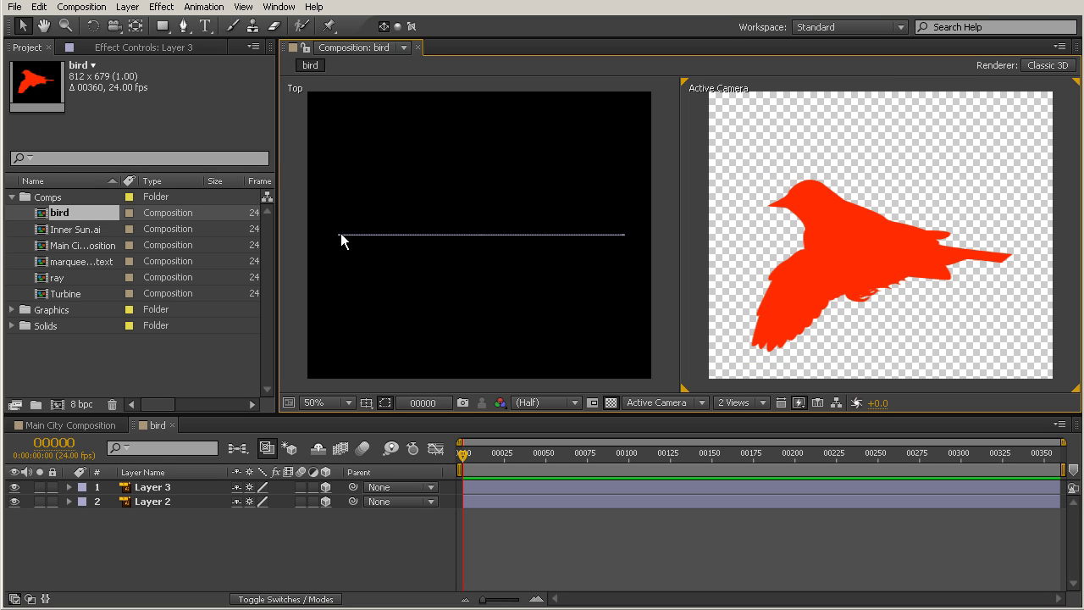
click(809, 200)
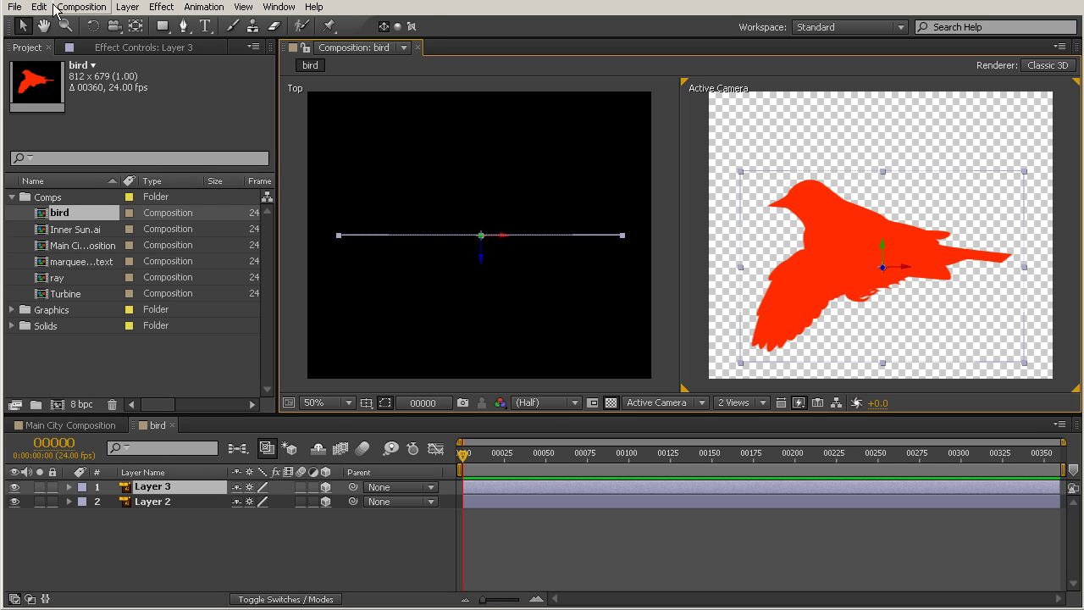
- Trial-tilt the bird body in 3D, undo it, then solo the Layer 2 wing
click(93, 26)
drag(503, 233, 504, 214)
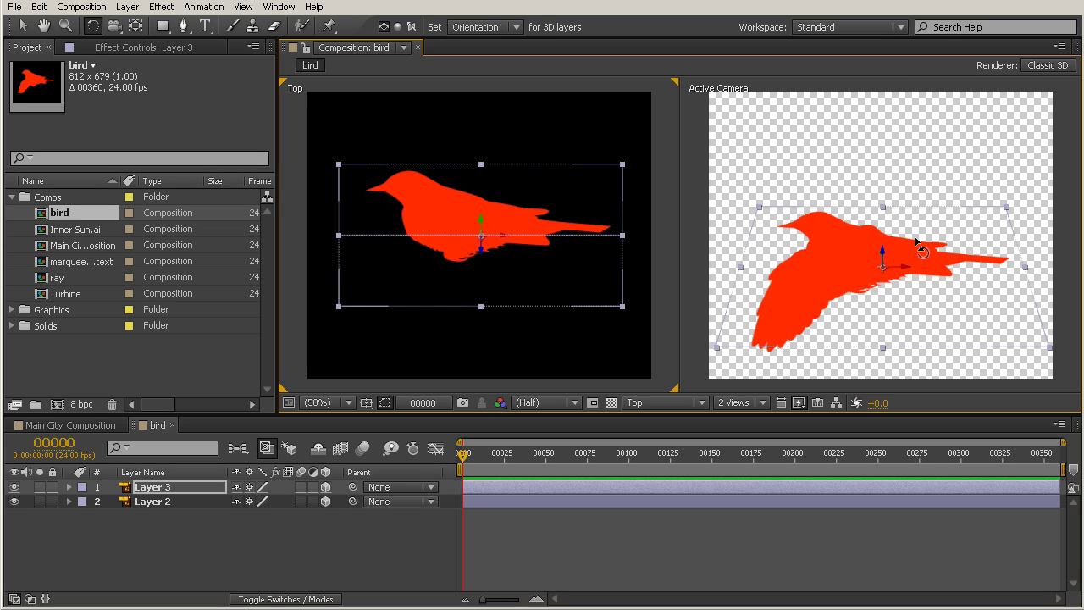
key(ctrl+z)
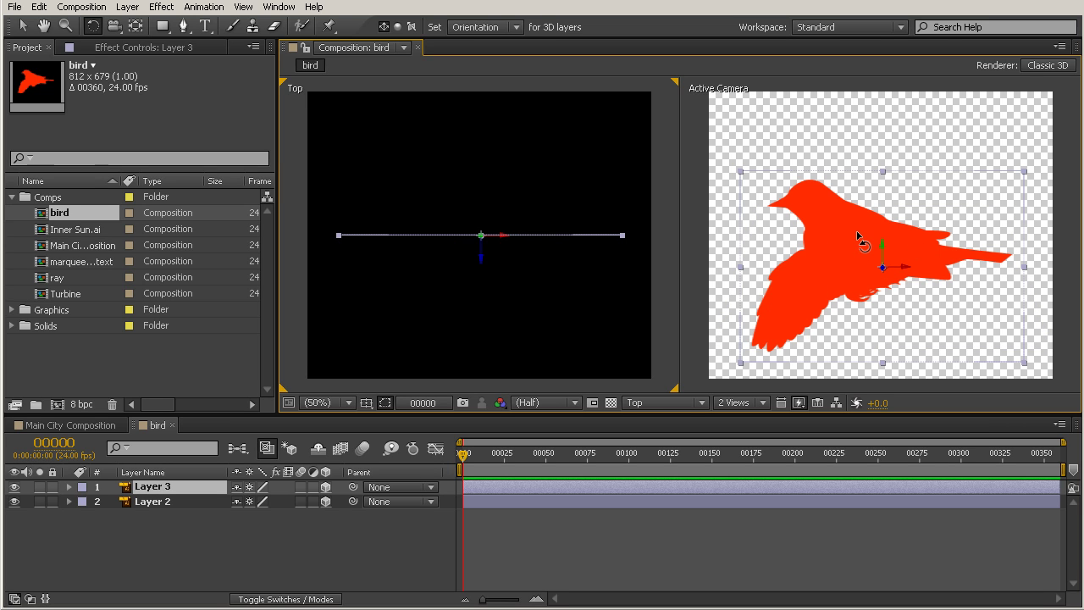
click(182, 501)
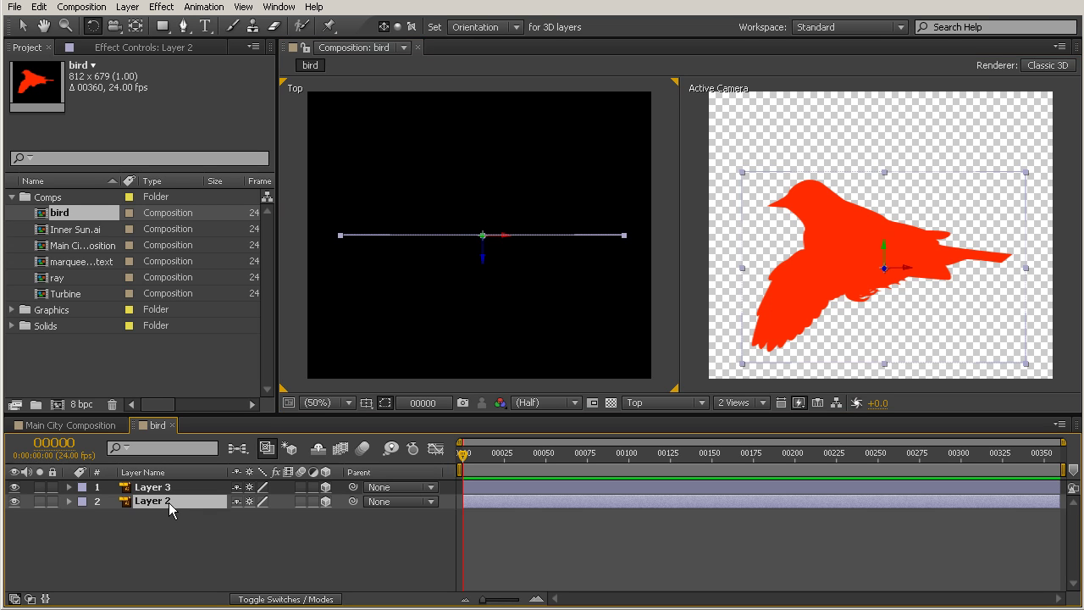
click(39, 501)
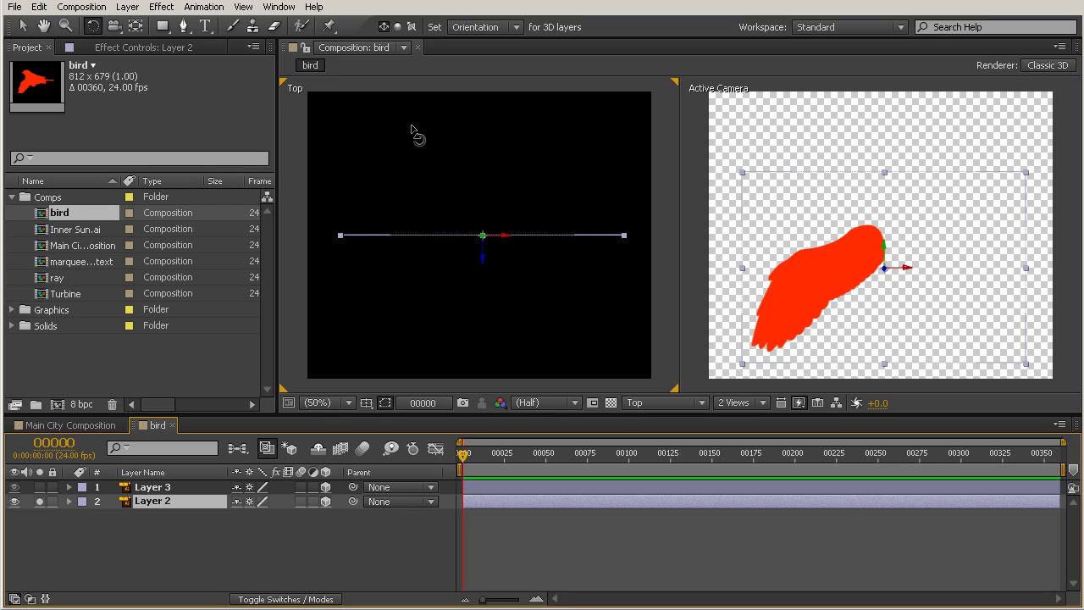
- Move the wing's anchor point to its upper tip using the Pan Behind tool, then reselect Layer 2
click(135, 28)
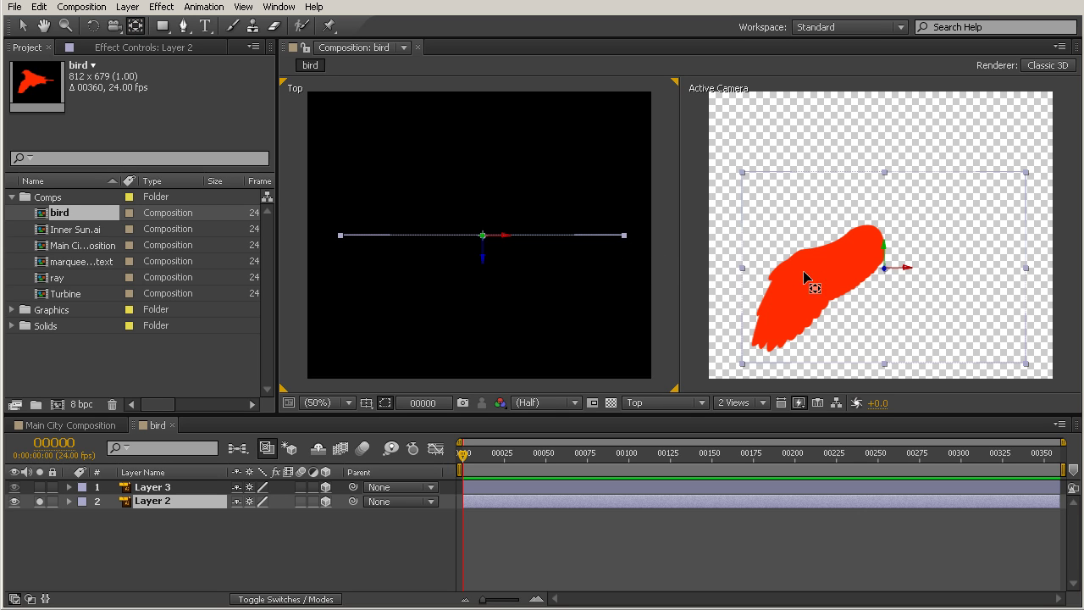
drag(886, 271, 874, 243)
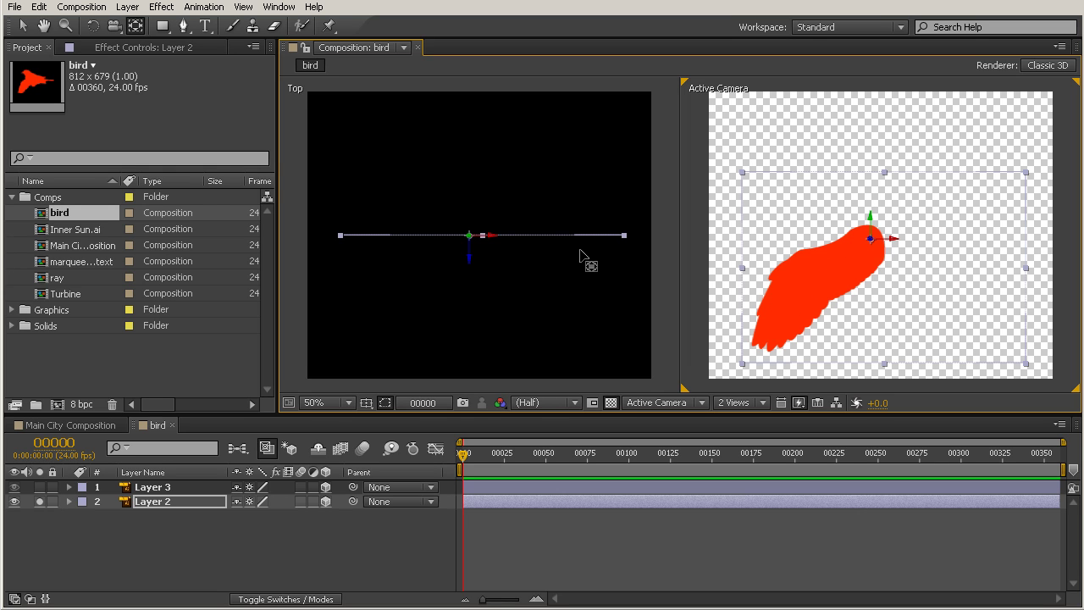
click(93, 26)
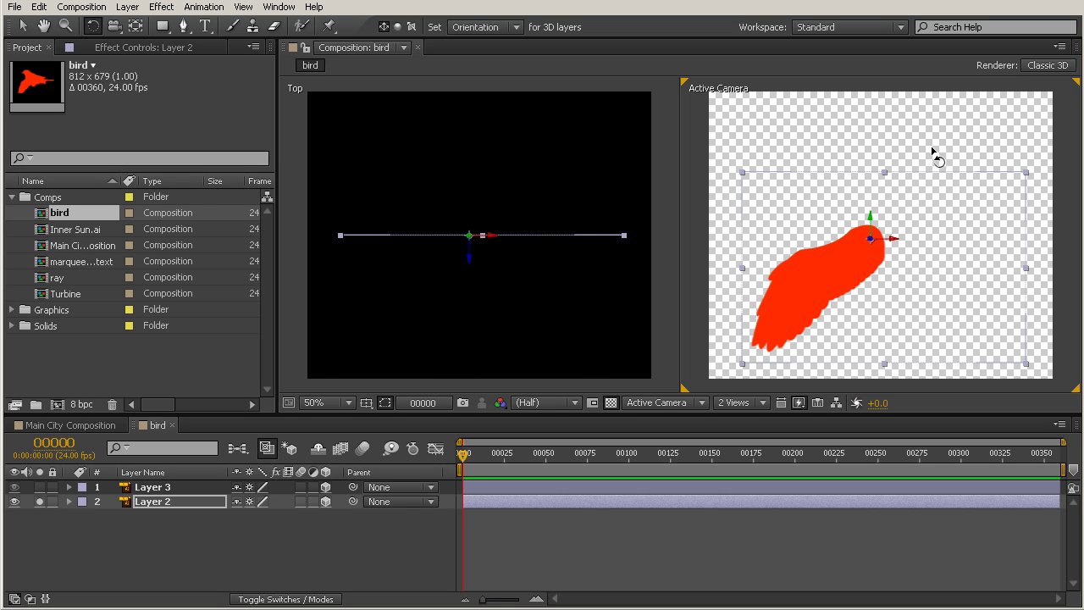
click(155, 507)
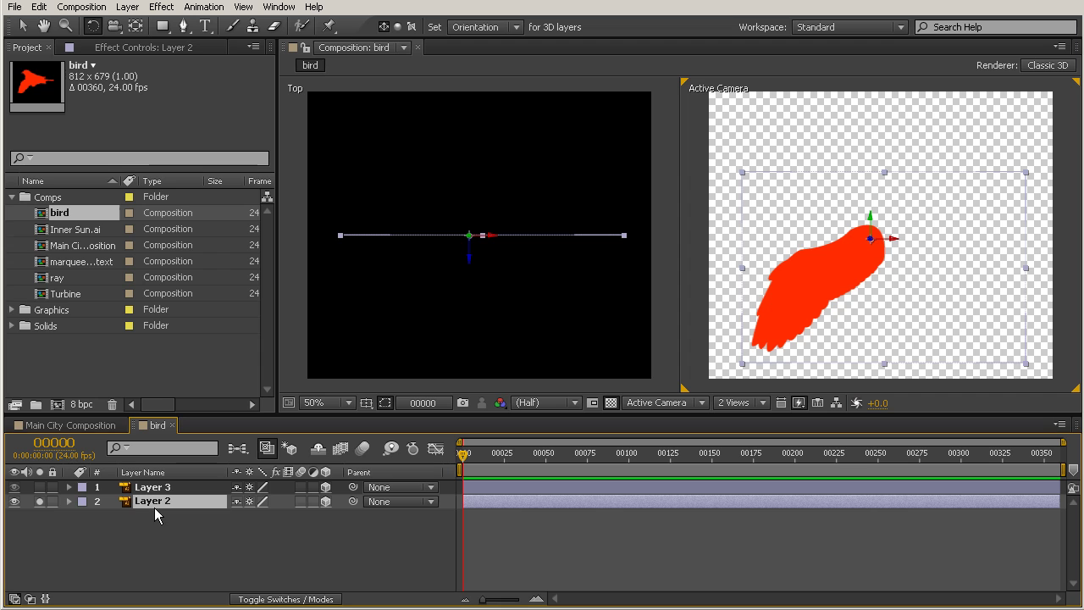
- Rotate the wing in 3D to Orientation 267.2°, 353.1°, 287.4°, with Layer 3 soloed too
key(r)
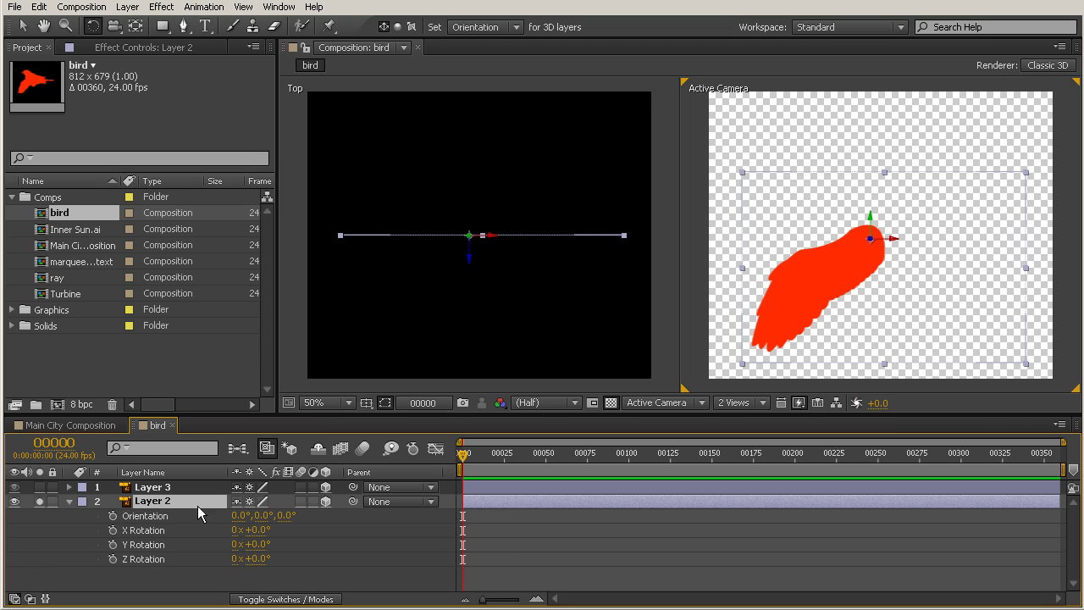
drag(869, 240, 747, 231)
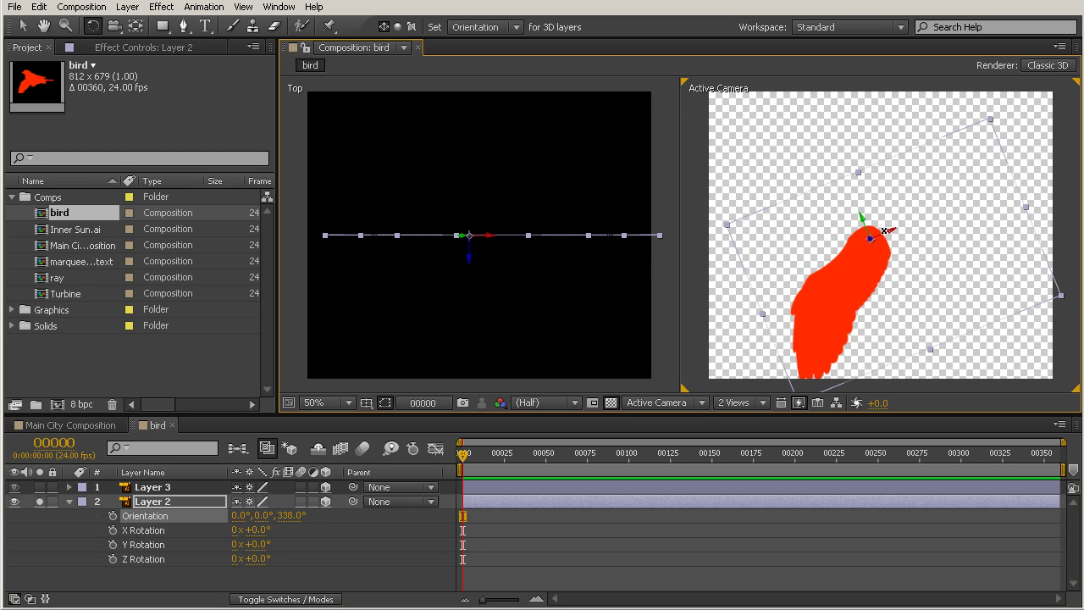
drag(884, 231, 870, 215)
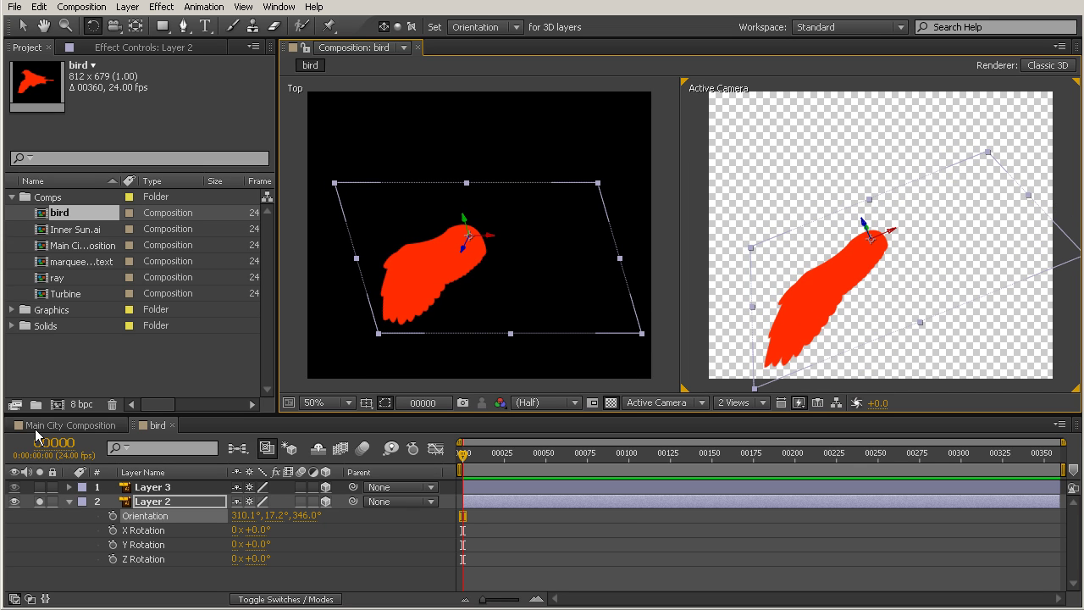
click(39, 487)
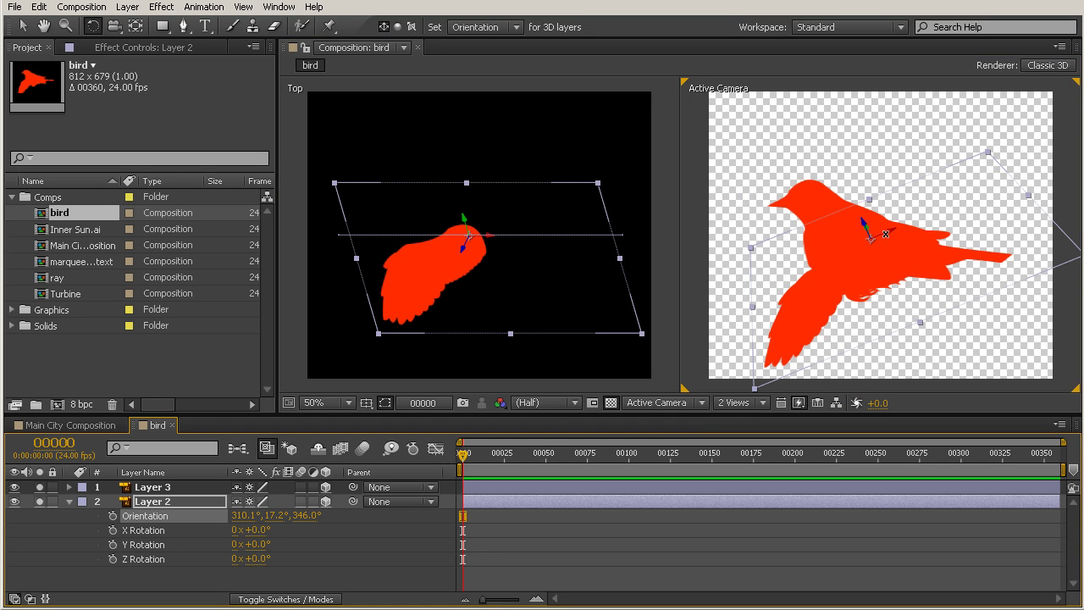
drag(887, 233, 915, 273)
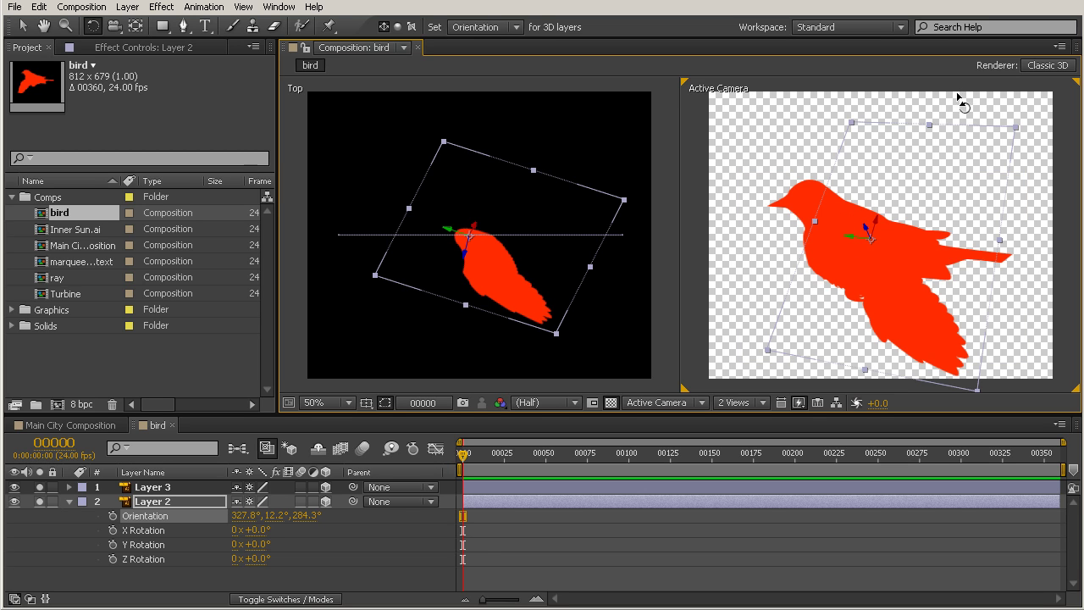
drag(852, 238, 851, 214)
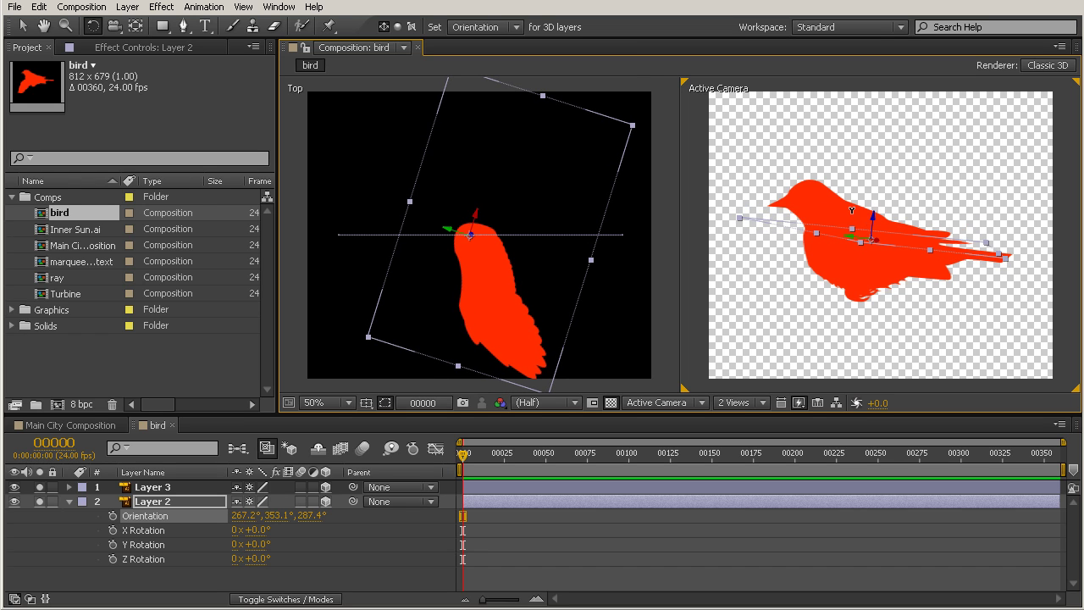
key(v)
click(974, 238)
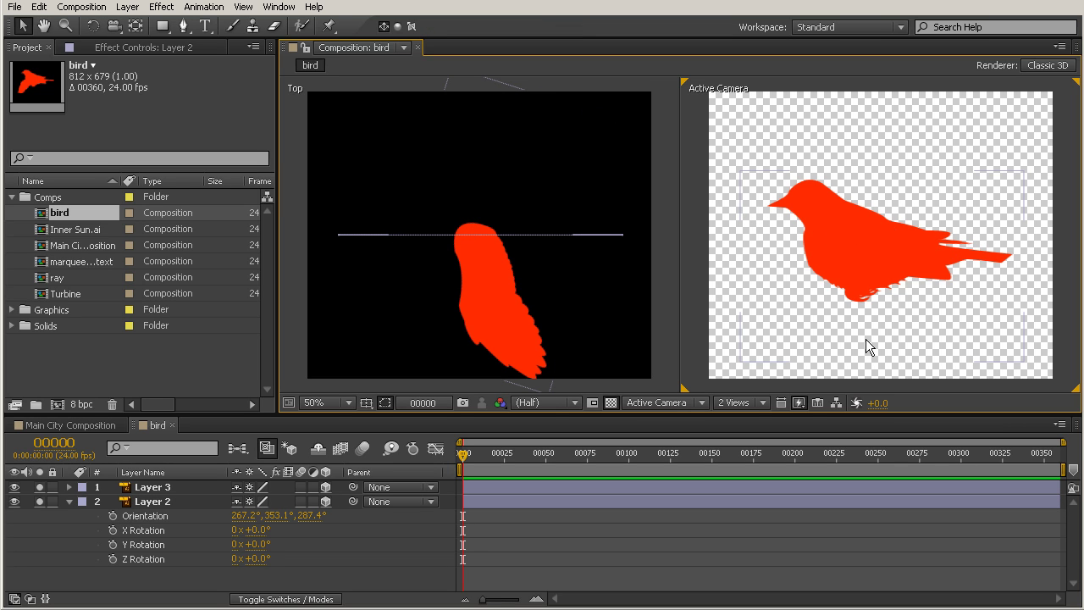
click(518, 300)
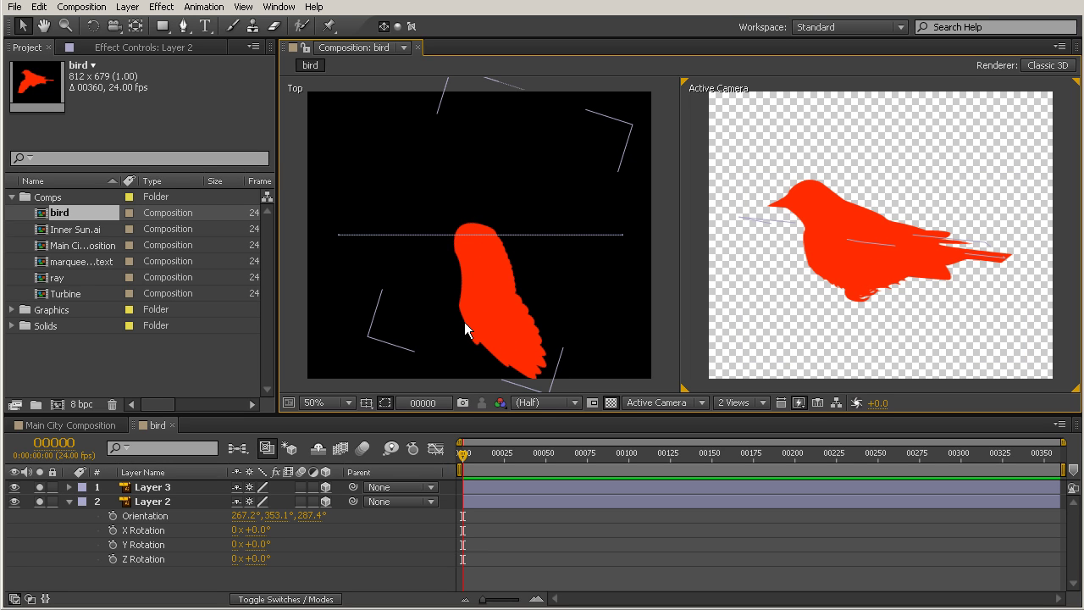
click(960, 253)
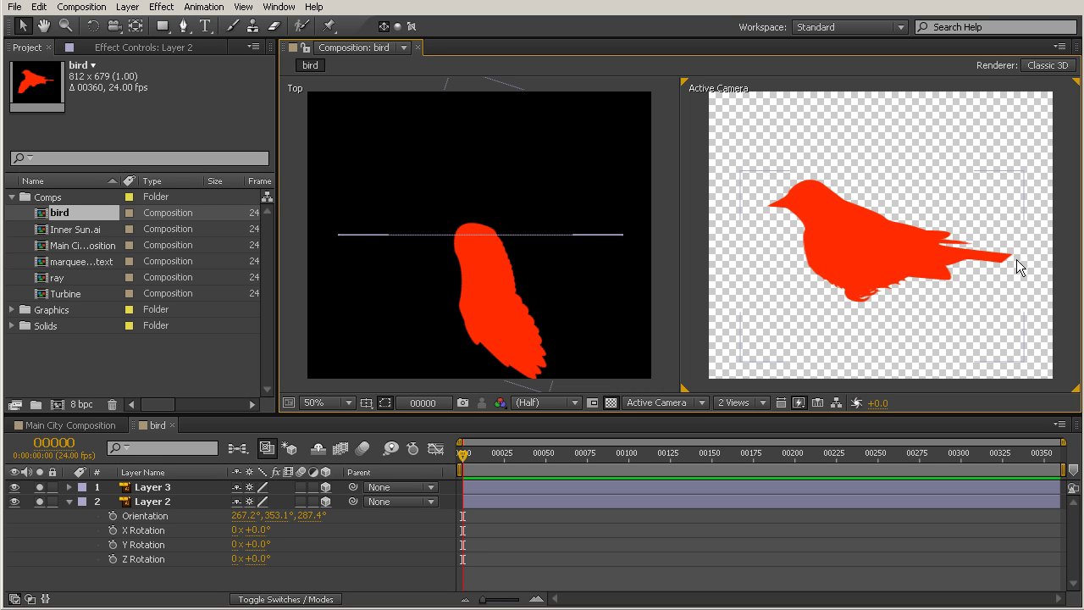
click(508, 241)
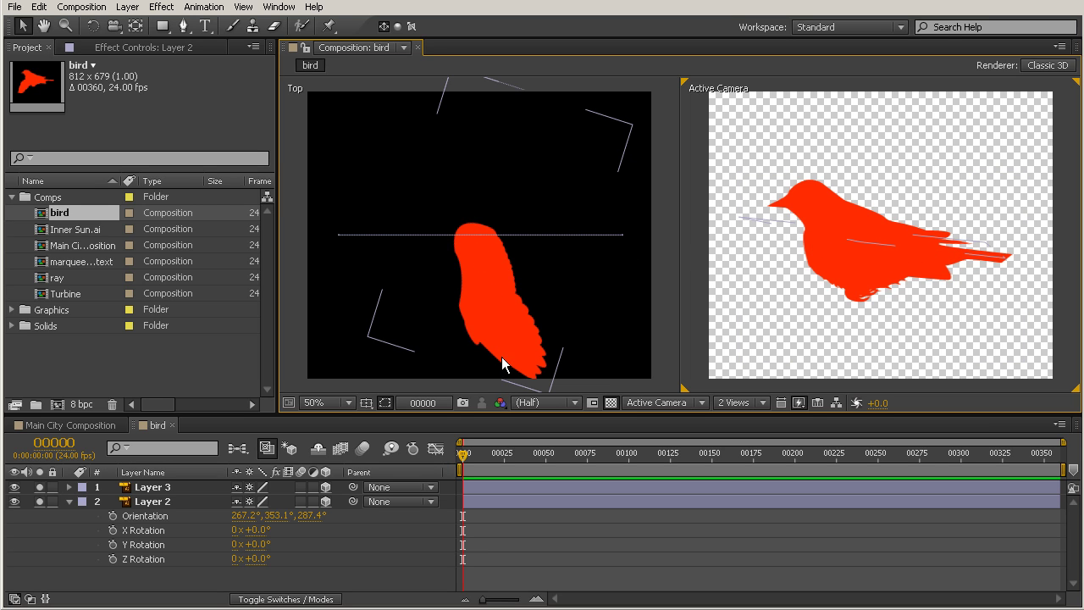
click(896, 250)
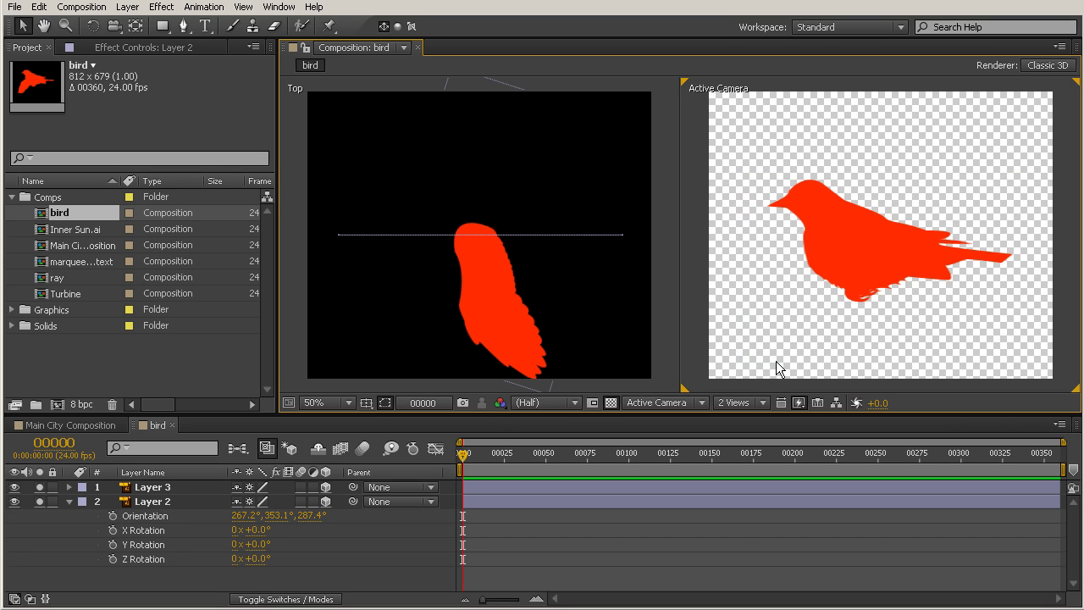
- Set the wing's Orientation to 354.2°, 0.0°, 270.4° and shift it left toward the body
drag(238, 524, 304, 532)
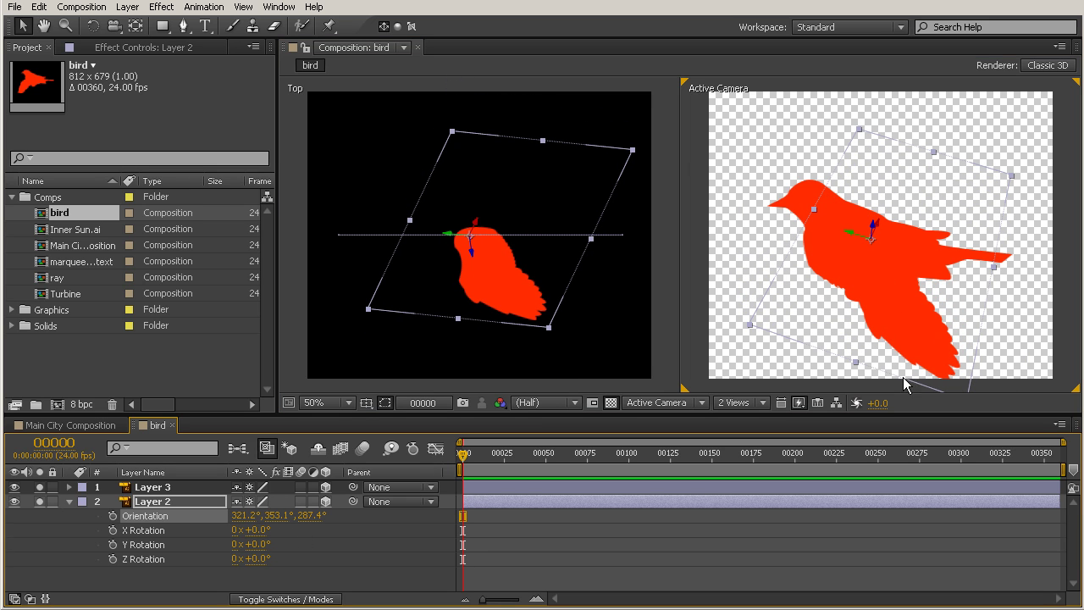
drag(242, 517, 278, 520)
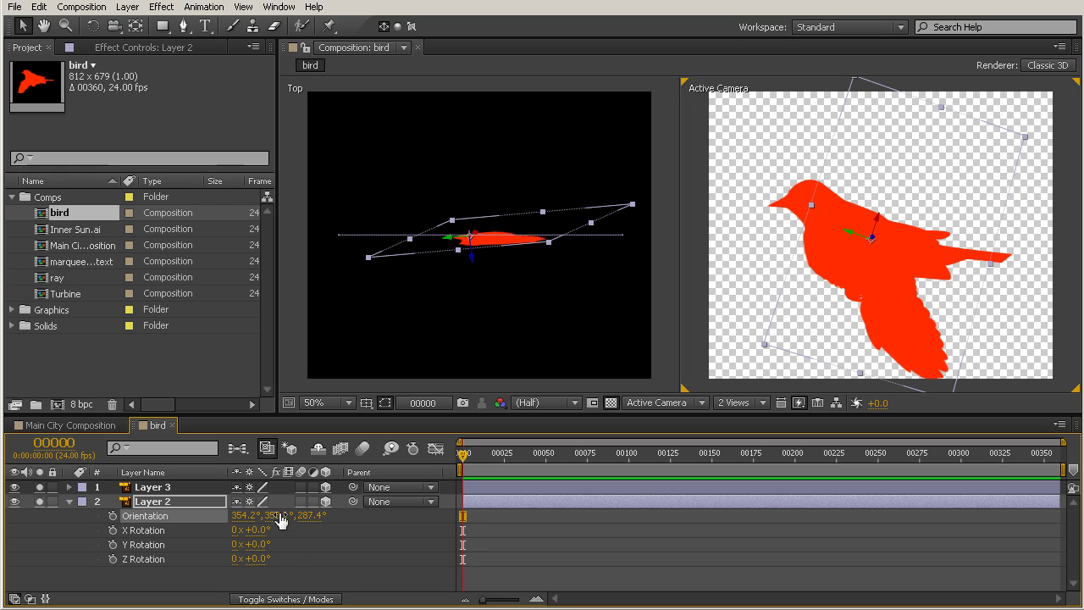
text(0)
key(Return)
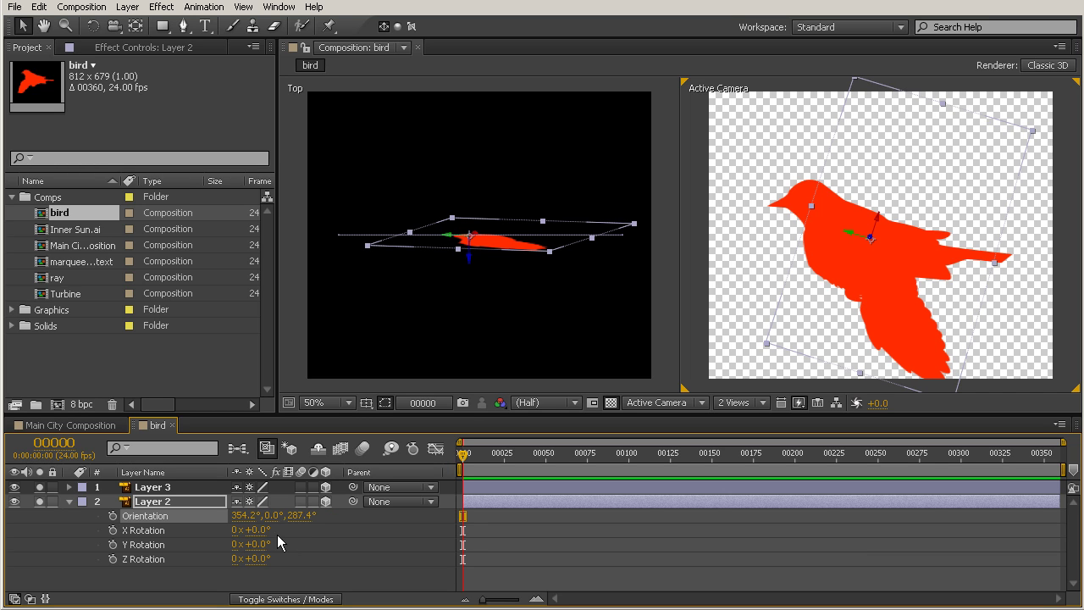
mouse_move(297, 515)
mouse_down()
mouse_move(322, 527)
mouse_move(294, 528)
mouse_up()
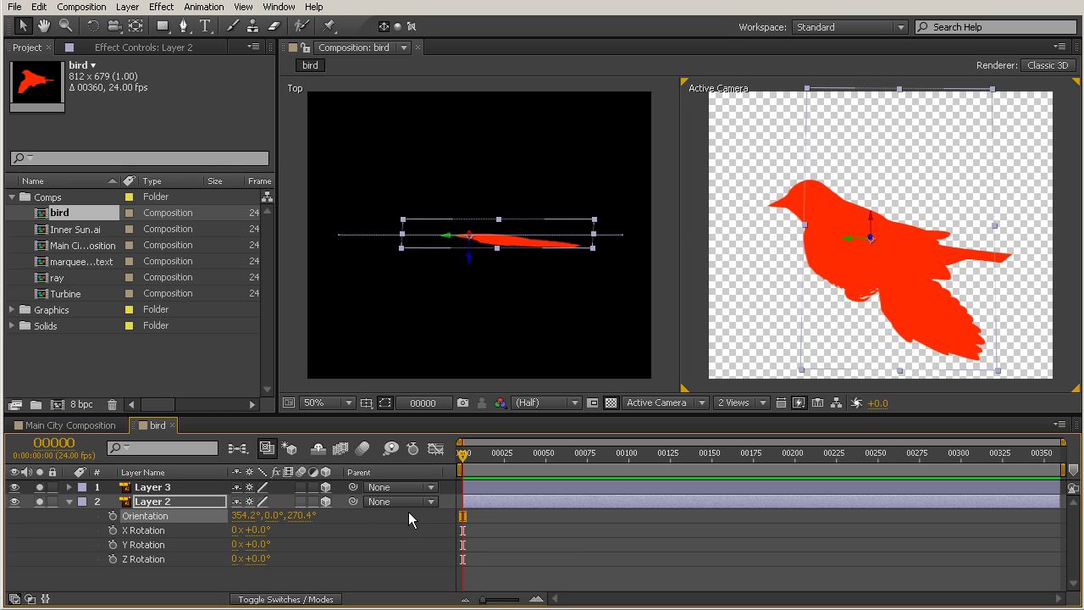
click(23, 27)
mouse_move(932, 303)
mouse_down()
mouse_move(920, 298)
mouse_move(922, 315)
mouse_up()
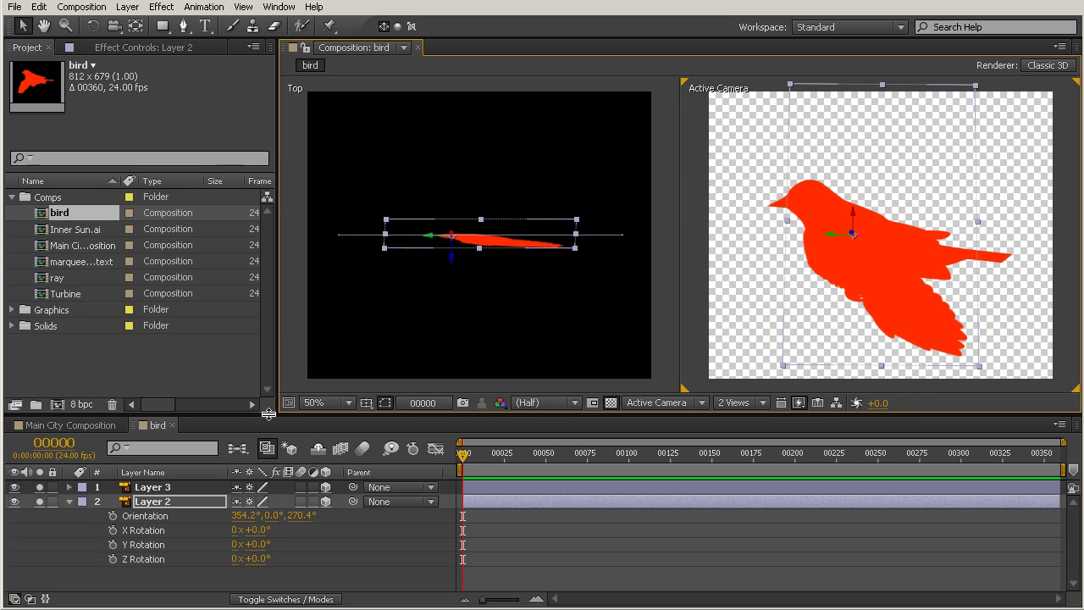
- Keyframe the wing's Orientation X from 354.2° at frame 0 to 187.2° at frame 17
click(112, 516)
drag(464, 455, 491, 469)
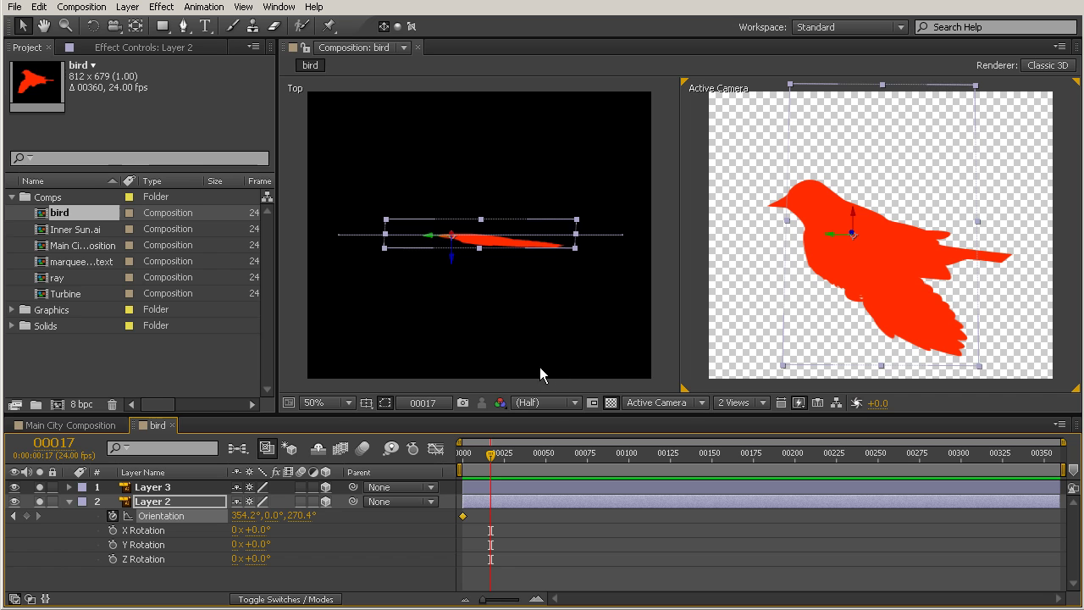
drag(244, 515, 84, 500)
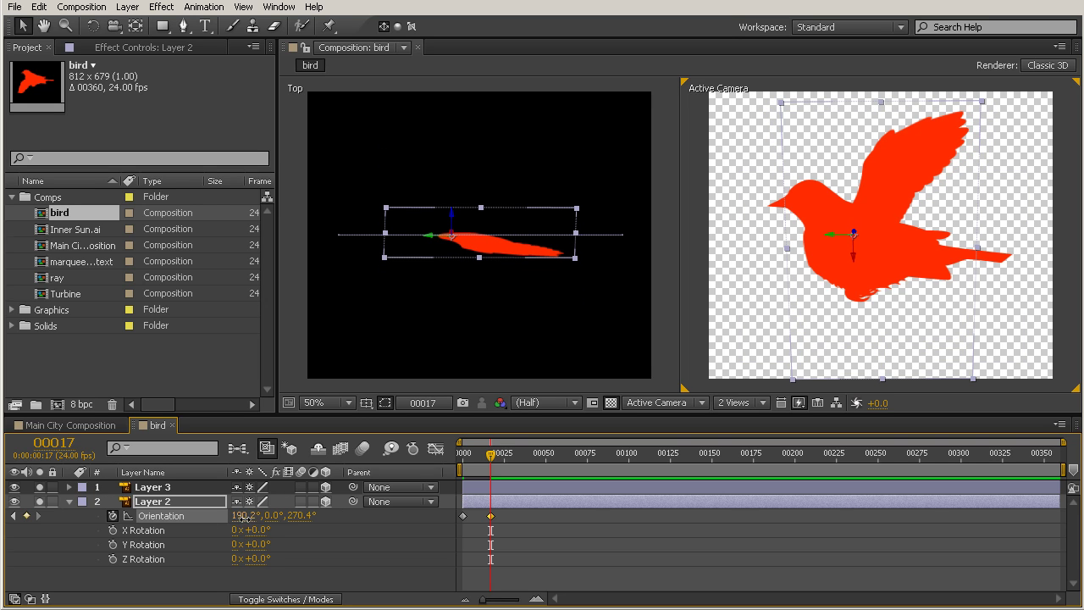
mouse_move(243, 518)
mouse_down()
mouse_move(243, 529)
mouse_move(256, 525)
mouse_up()
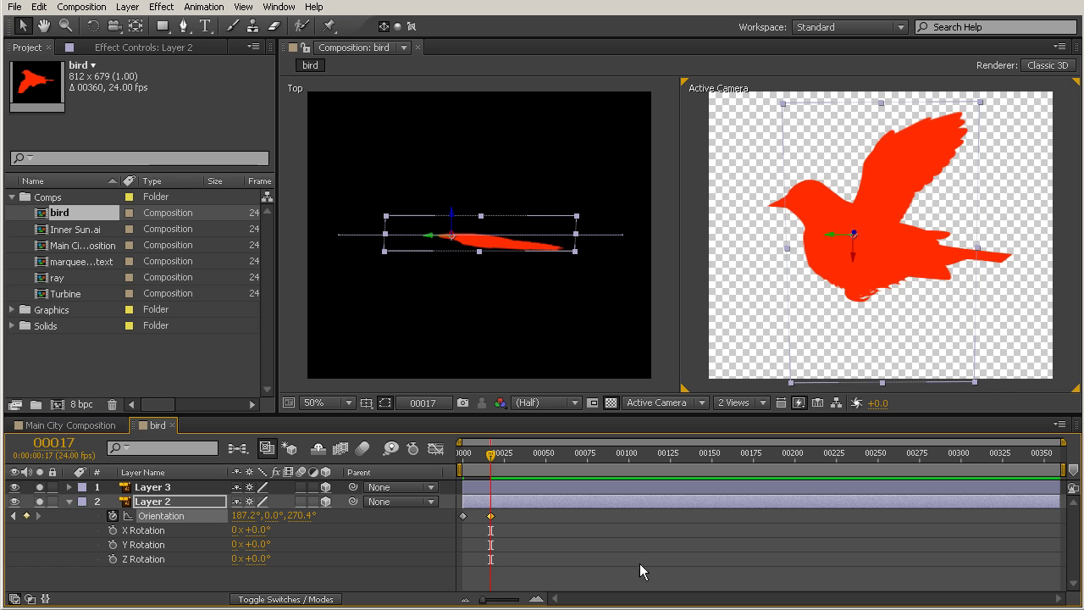
- Preview the wing flap across frames, then collapse and reselect Layer 2
drag(495, 456, 442, 458)
drag(488, 479, 463, 490)
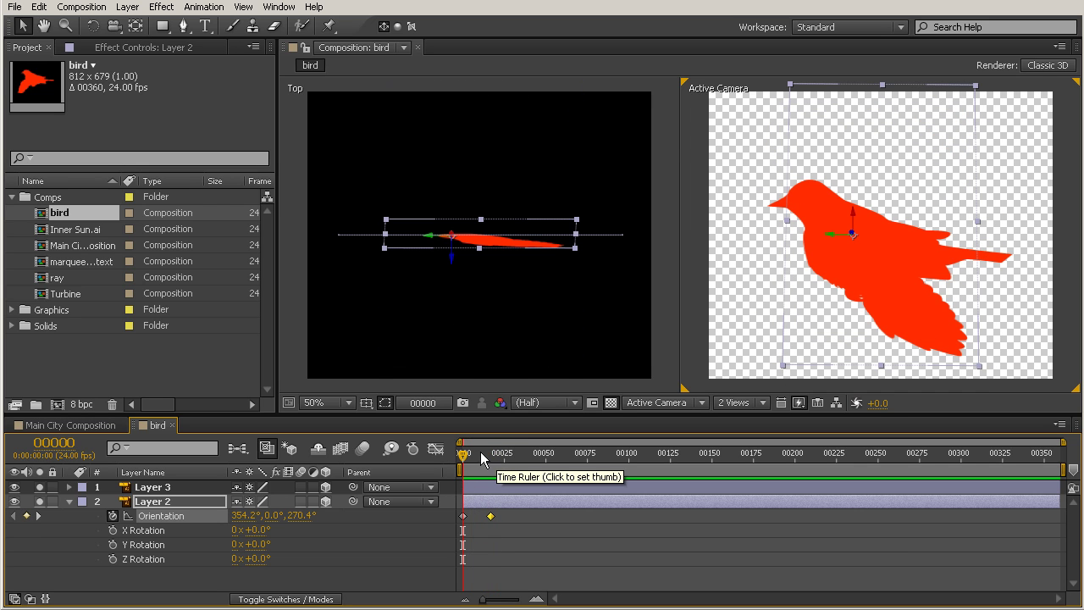
click(512, 499)
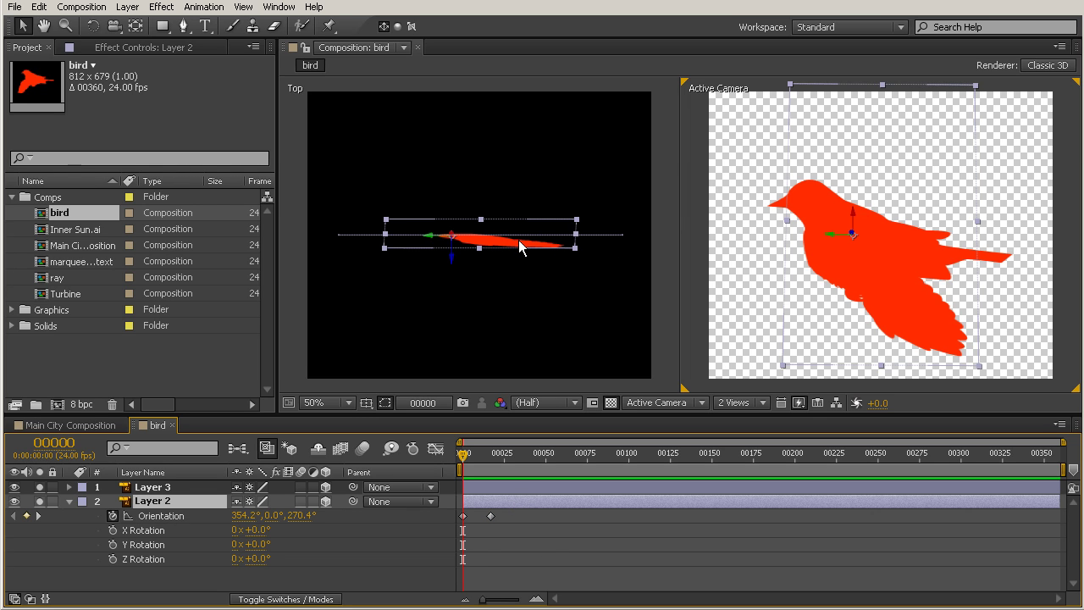
click(70, 502)
click(90, 547)
click(148, 501)
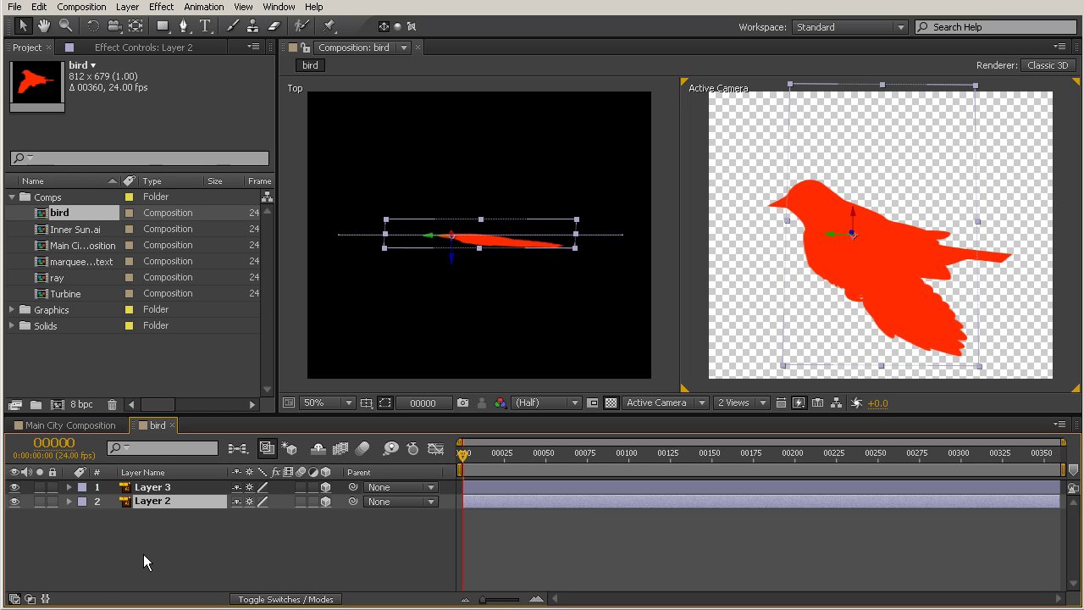
- Duplicate the wing layer and rename the copy 'front wing'
key(ctrl+d)
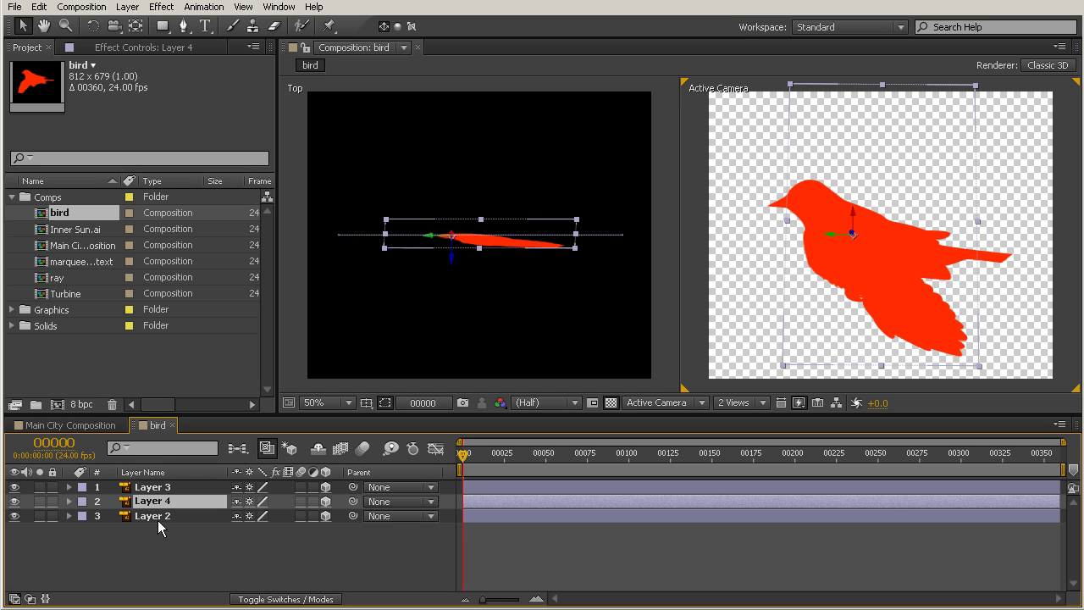
right_click(158, 520)
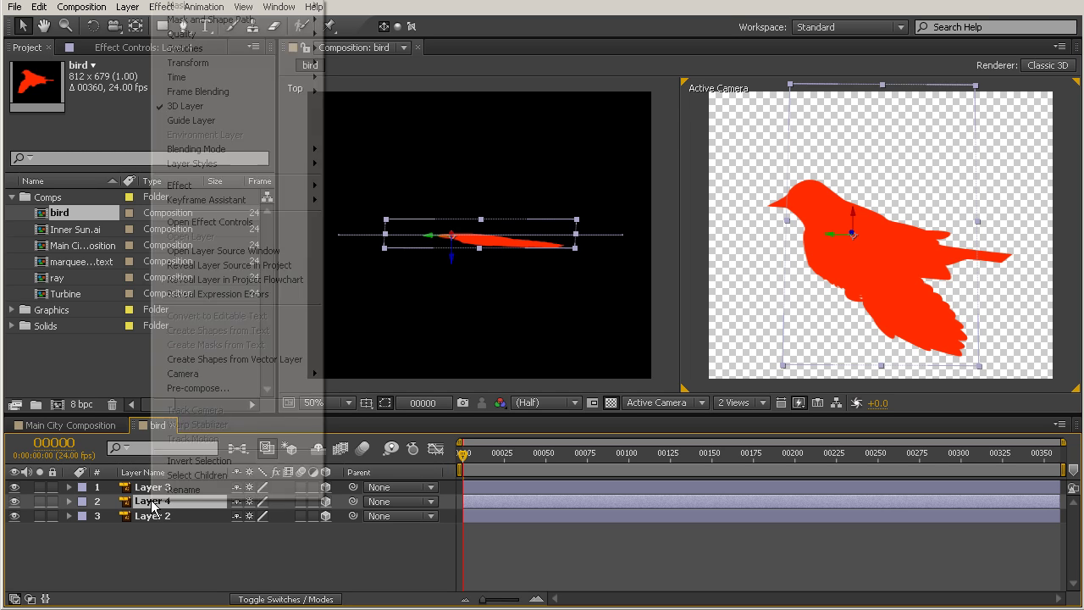
click(184, 490)
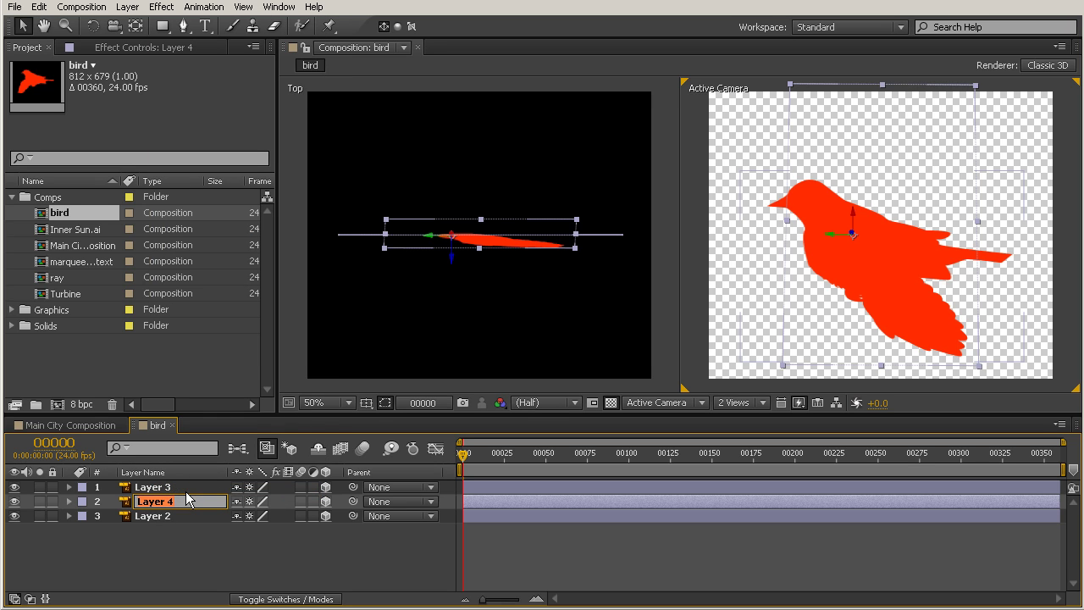
text(front wing)
- Rename the original wing layer to 'back wing'
right_click(172, 519)
click(217, 504)
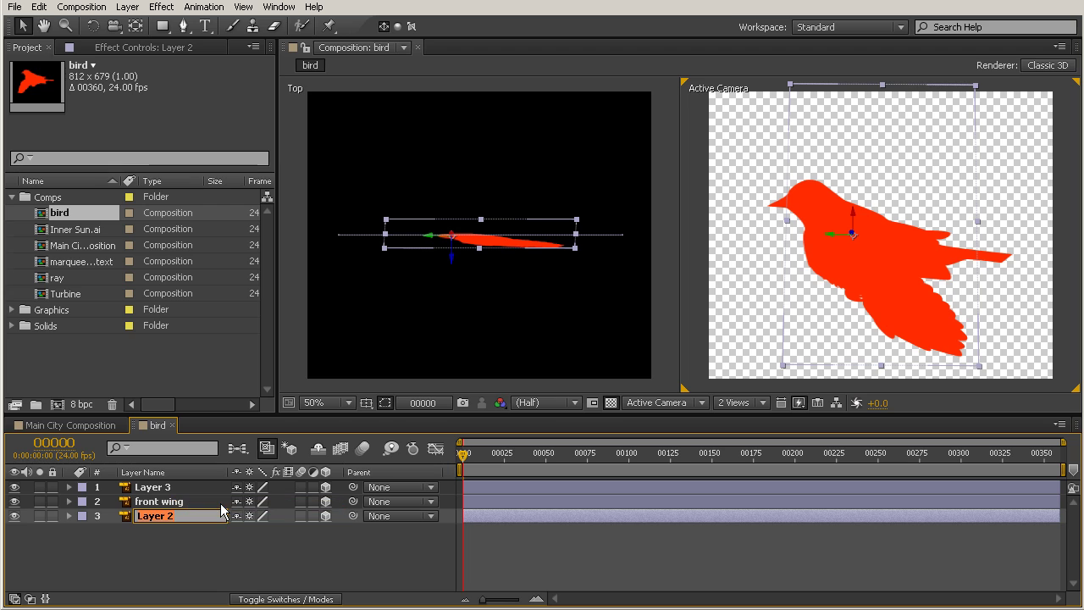
text(back wing)
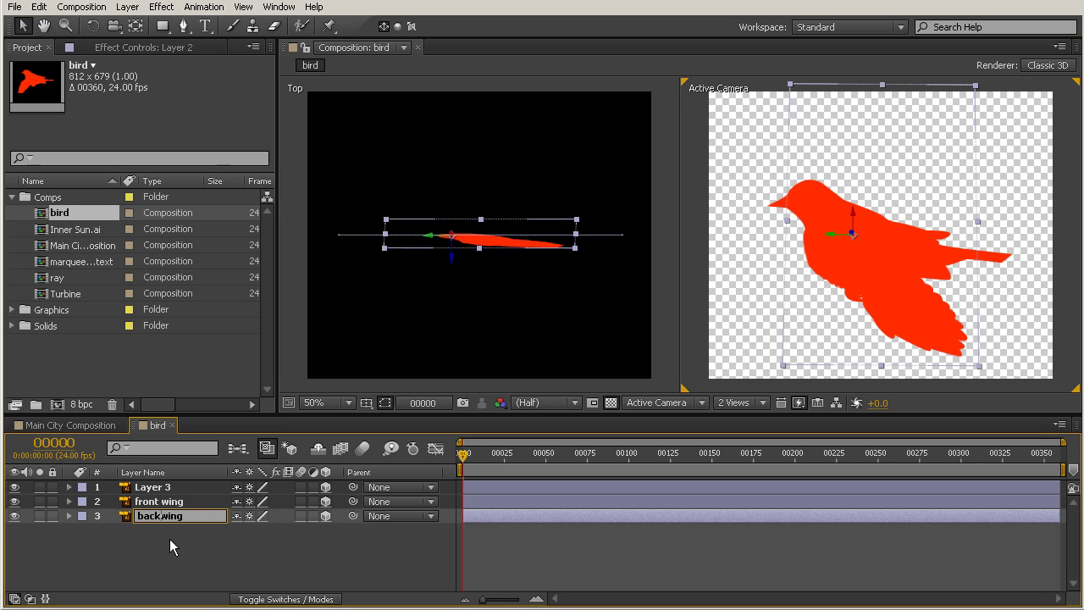
key(Return)
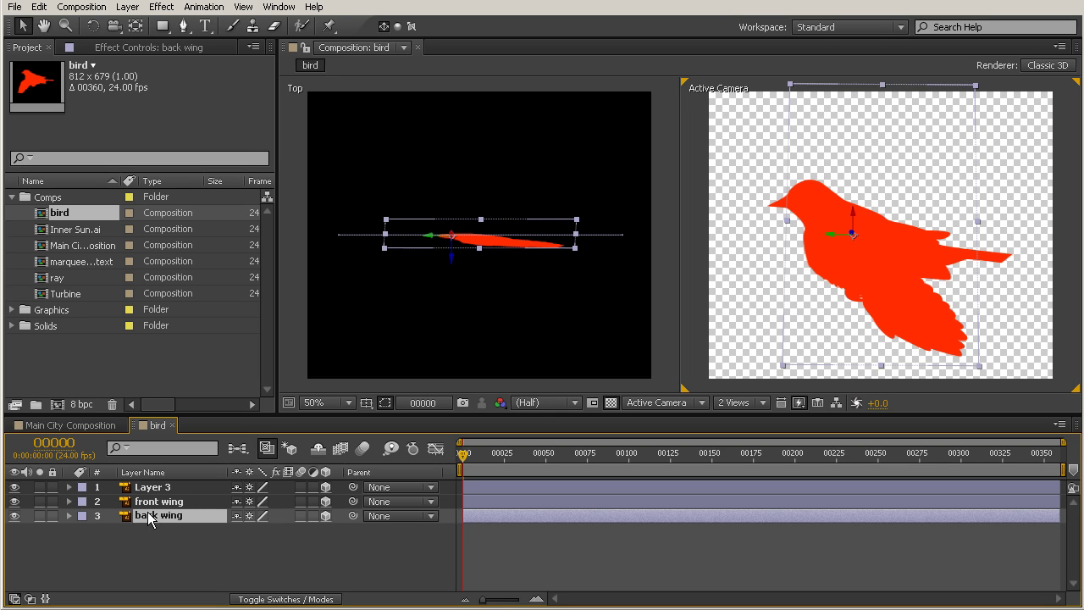
- Set the back wing's first Orientation keyframe X to 6.2°, giving 6.2°, 0.0°, 270.4°
key(r)
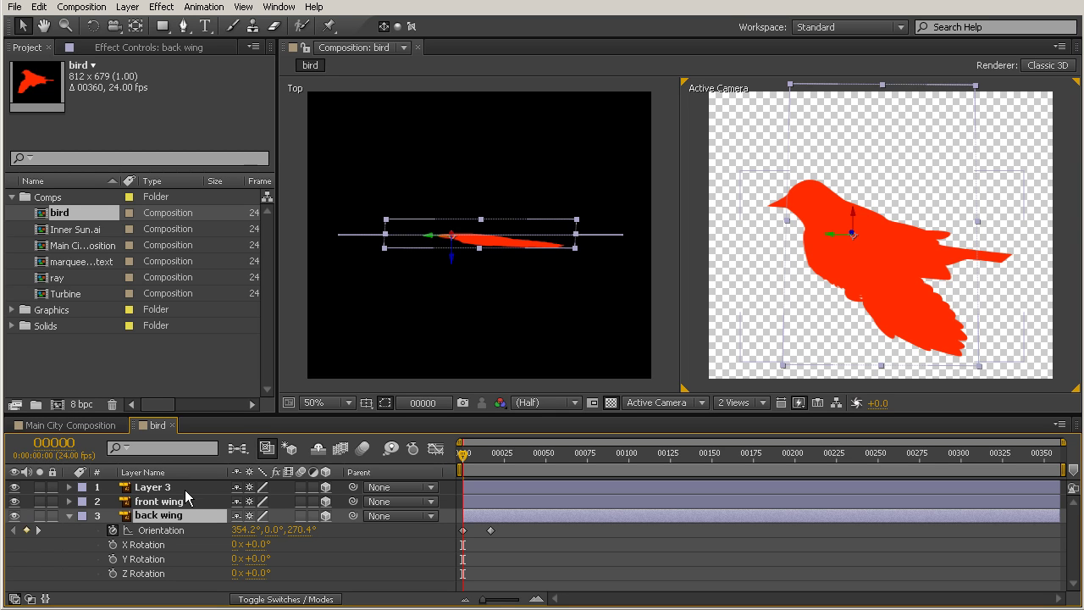
click(478, 542)
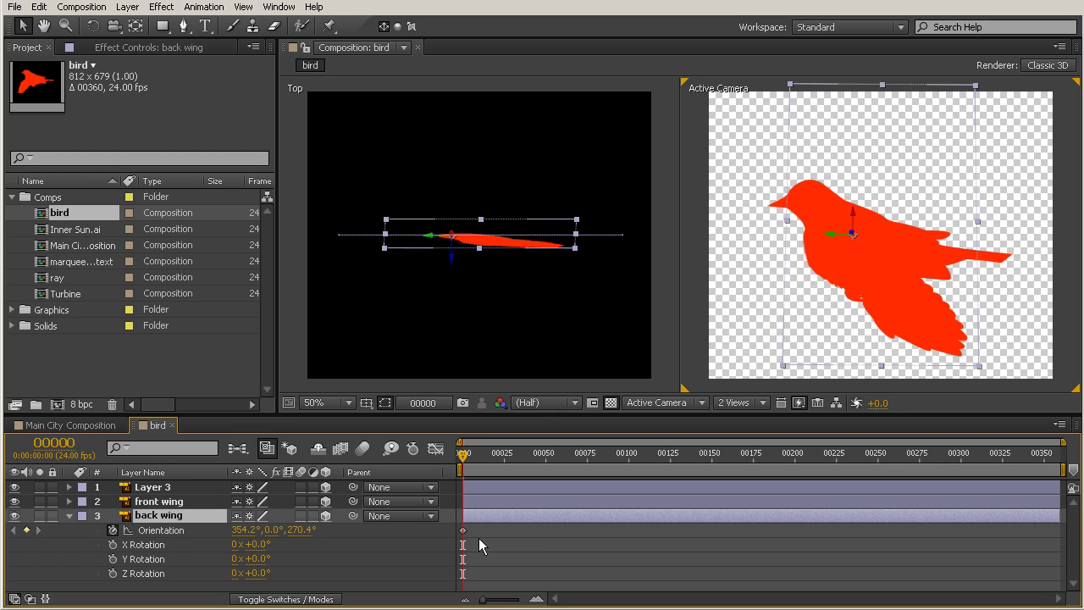
click(464, 531)
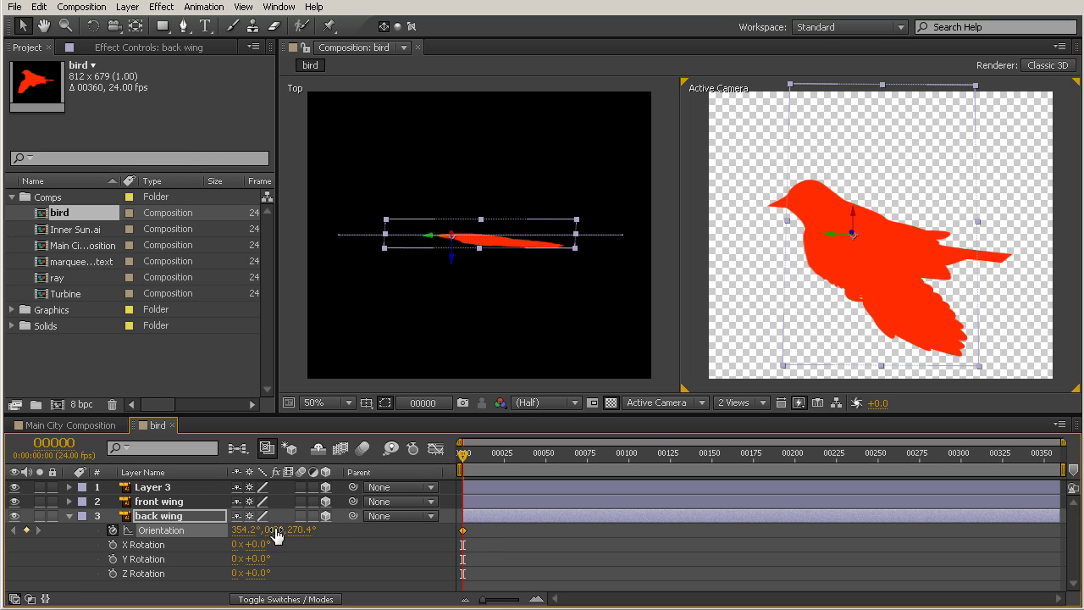
drag(248, 532, 265, 538)
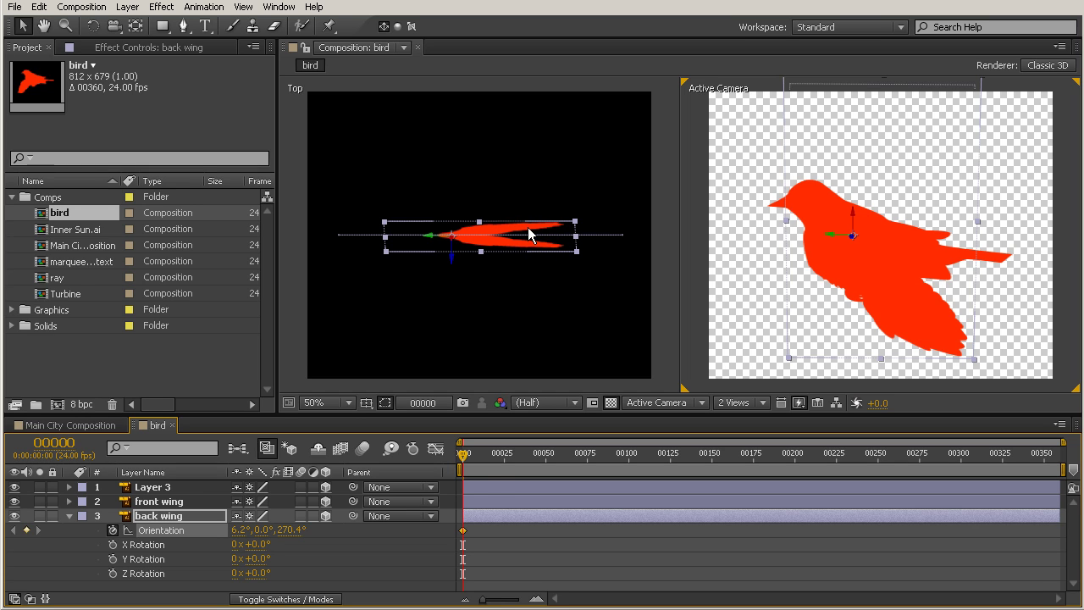
click(491, 501)
- Raise the back wing's Orientation X to 174.2° at frame 17
key(r)
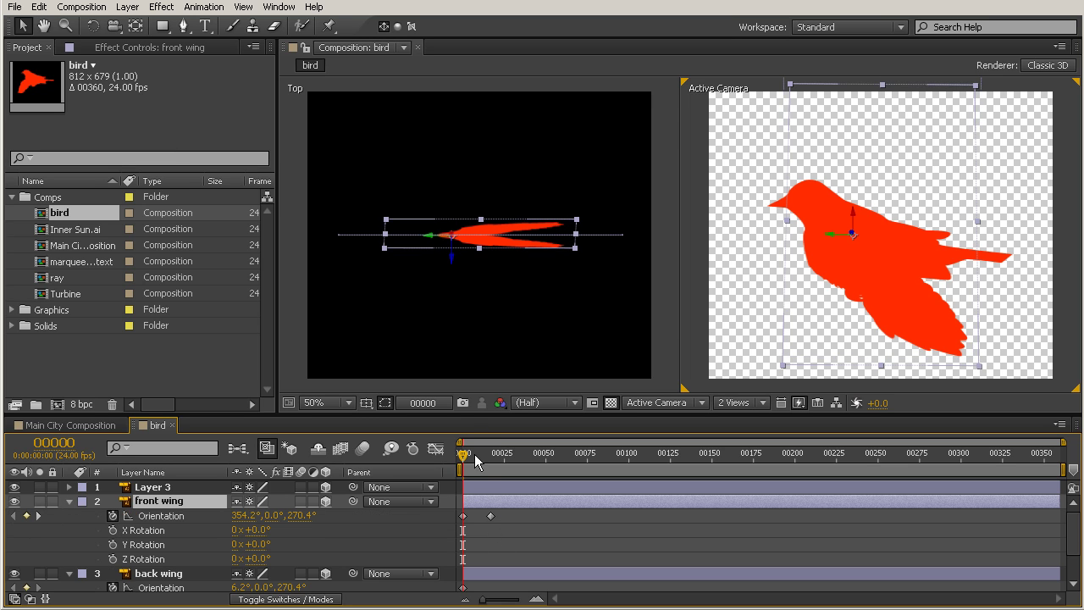
drag(463, 454, 490, 453)
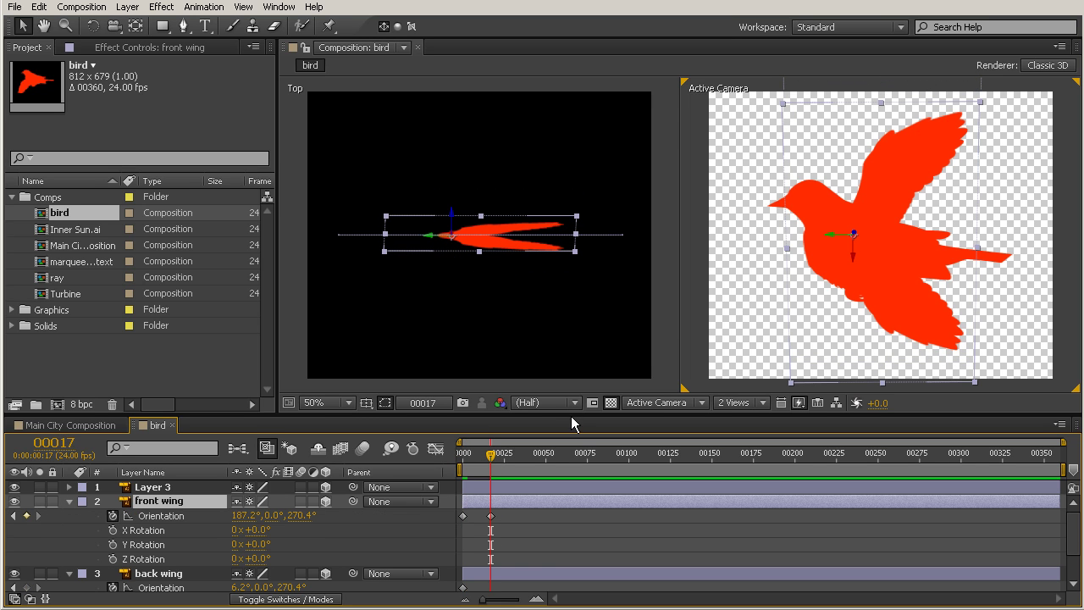
drag(570, 413, 570, 396)
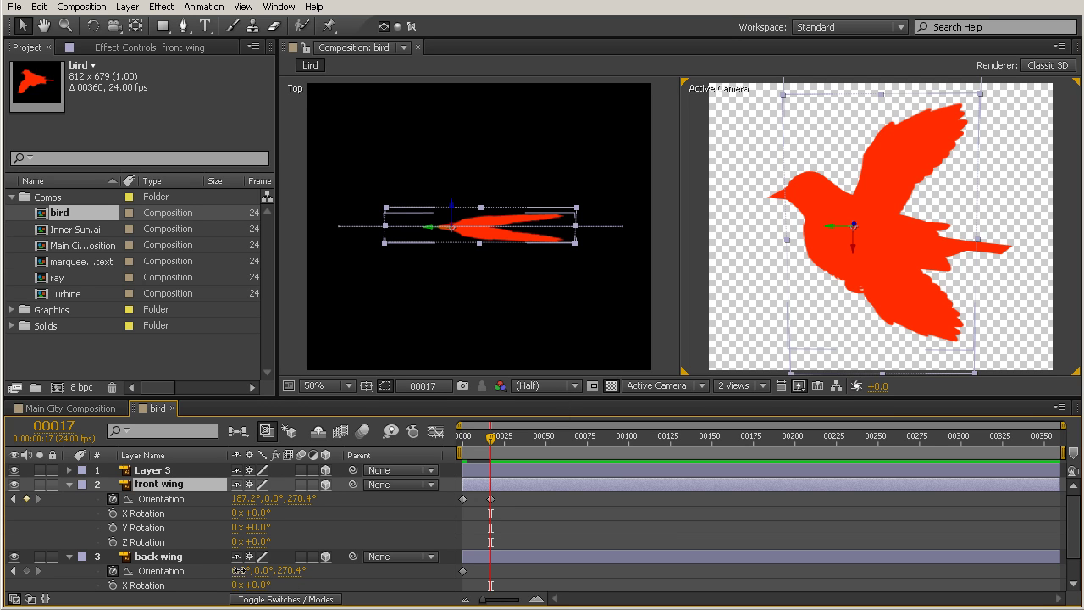
drag(240, 570, 387, 579)
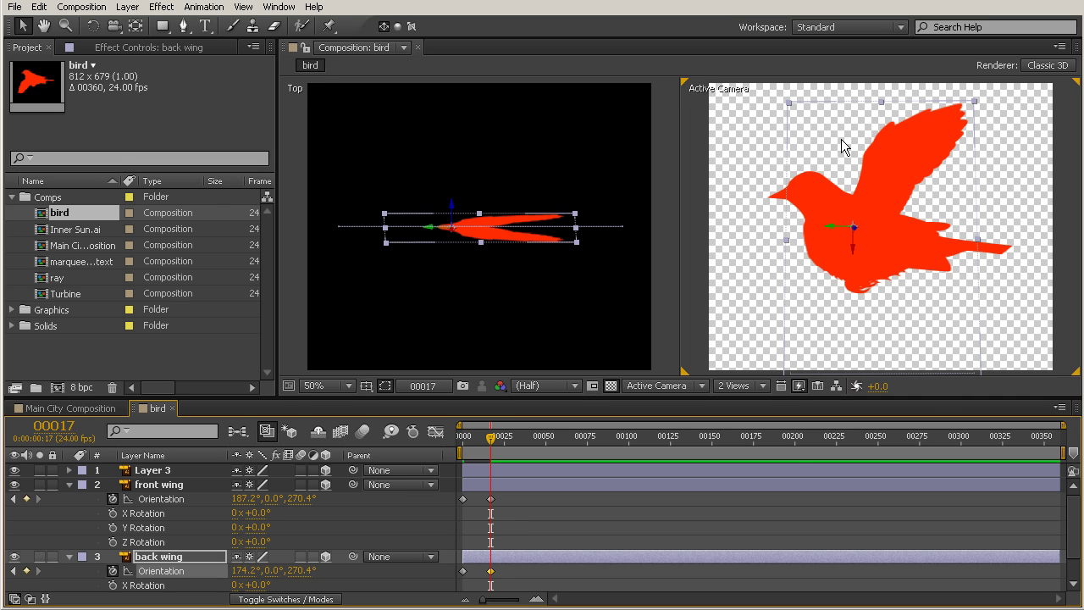
mouse_move(492, 437)
mouse_down()
mouse_move(463, 443)
mouse_move(492, 453)
mouse_up()
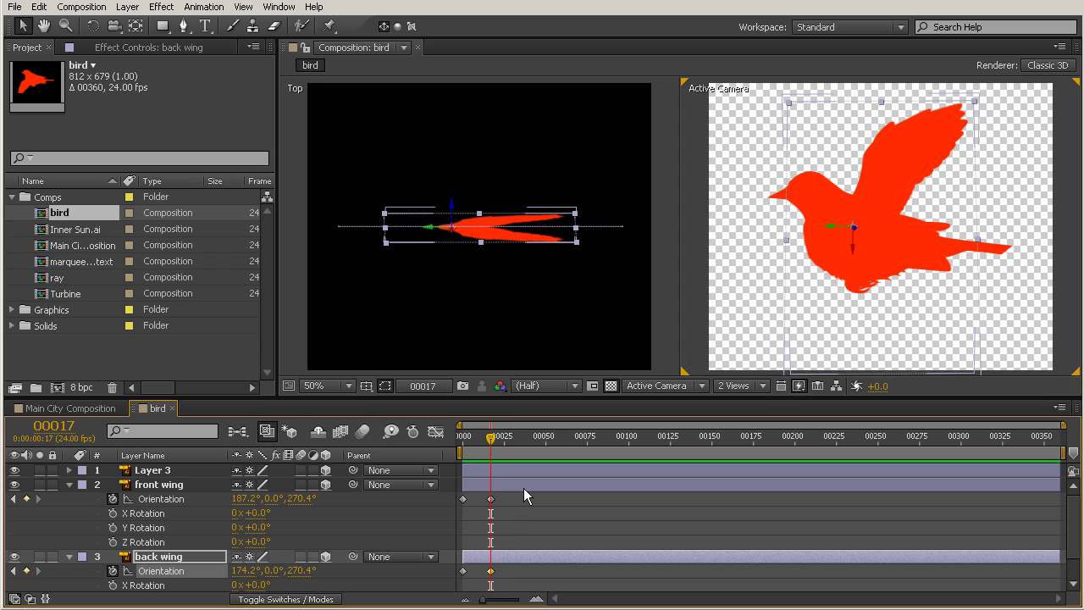
- Adjust the back wing's Z orientation, setting 254.4° at frame 0, and preview the flap
click(301, 571)
text(280.4)
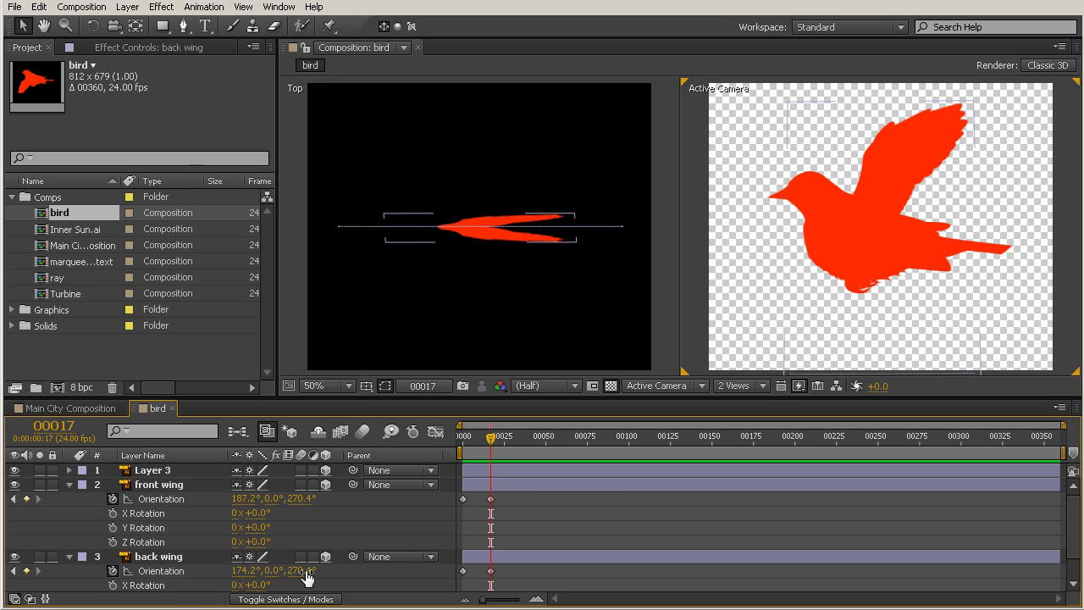
key(Return)
mouse_move(313, 571)
mouse_down()
mouse_move(299, 574)
mouse_move(321, 577)
mouse_up()
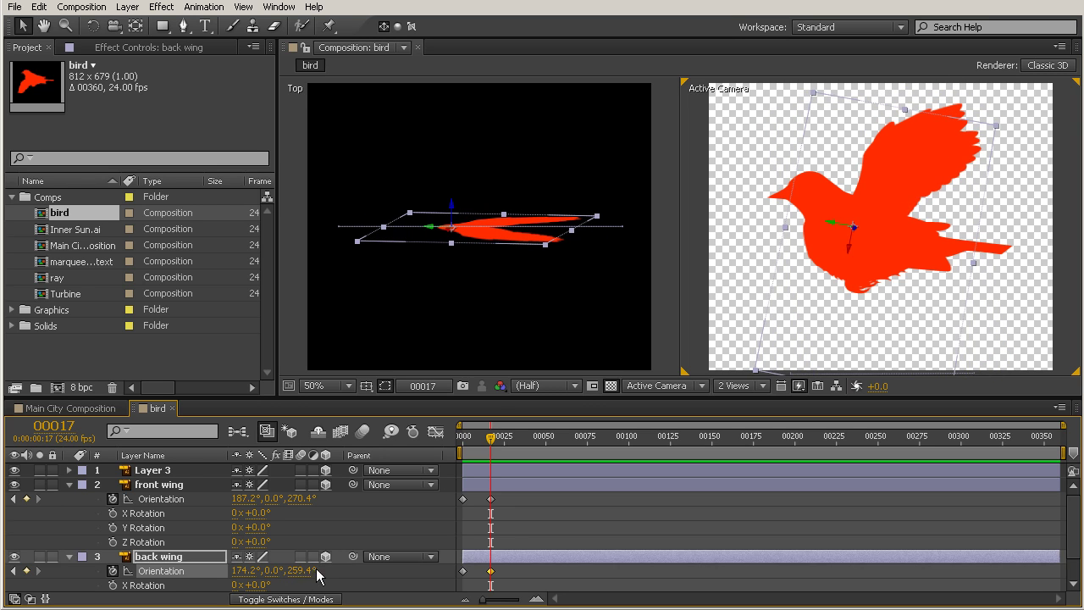
drag(493, 438, 447, 455)
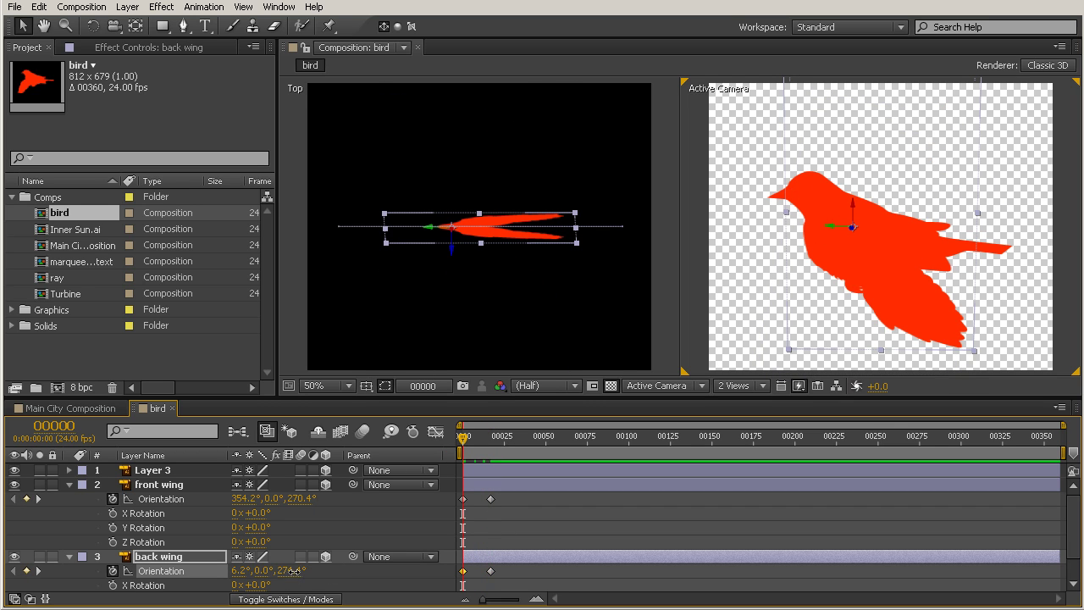
mouse_move(292, 572)
mouse_down()
mouse_move(277, 578)
mouse_move(288, 581)
mouse_up()
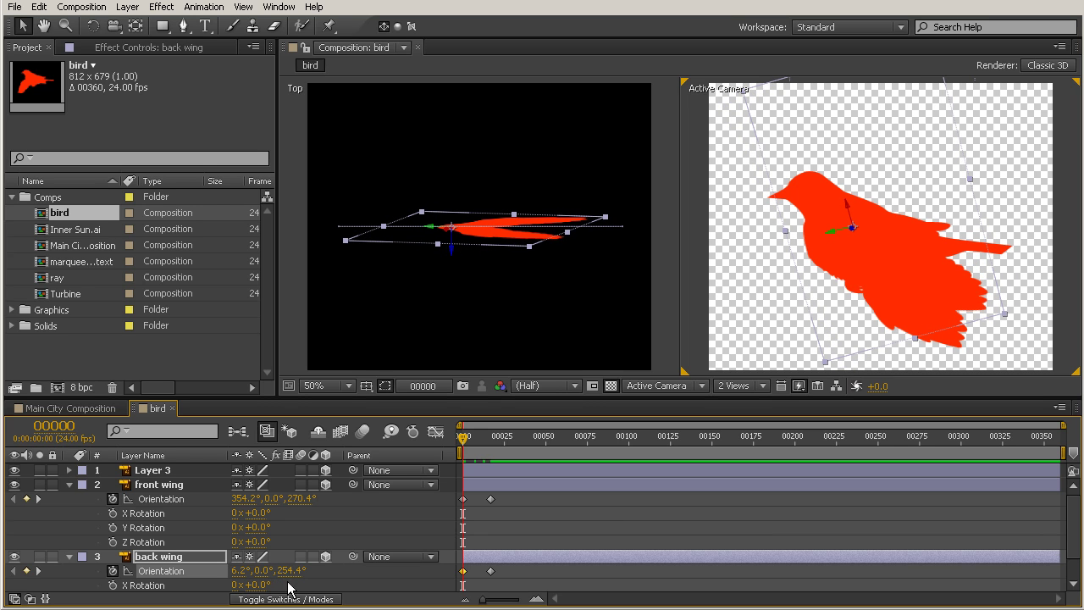
click(485, 449)
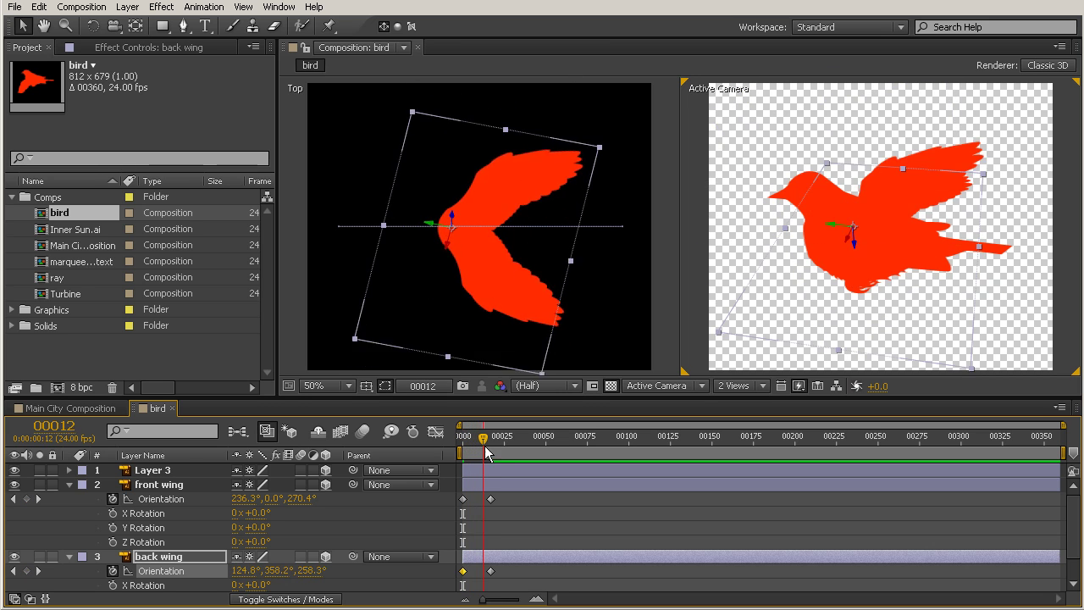
drag(488, 454, 463, 484)
- Start keyframing Layer 3's Orientation at frame 0 and move to frame 17
click(488, 474)
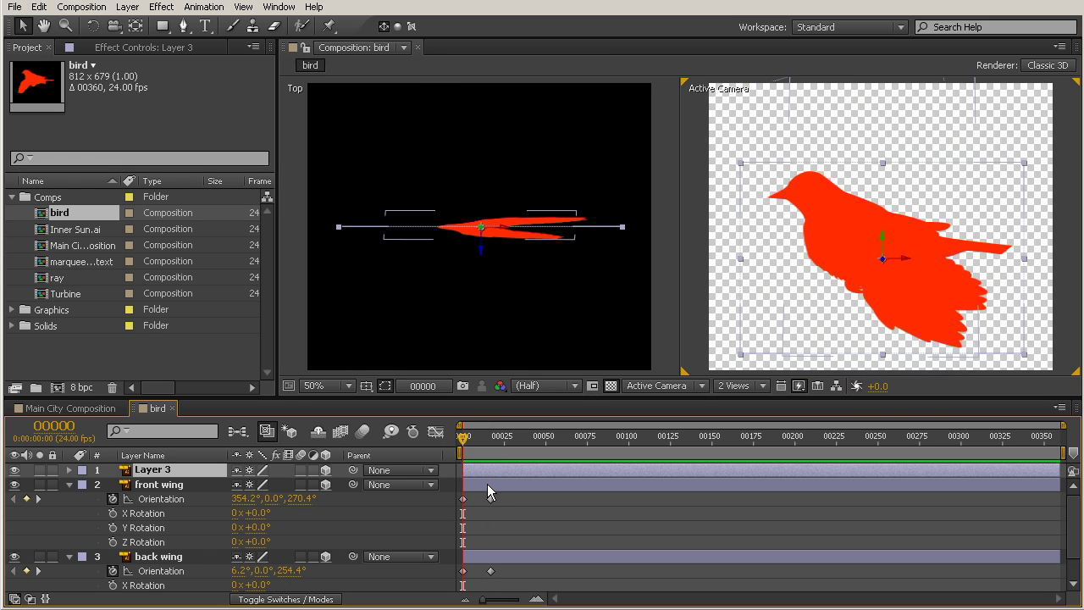
key(r)
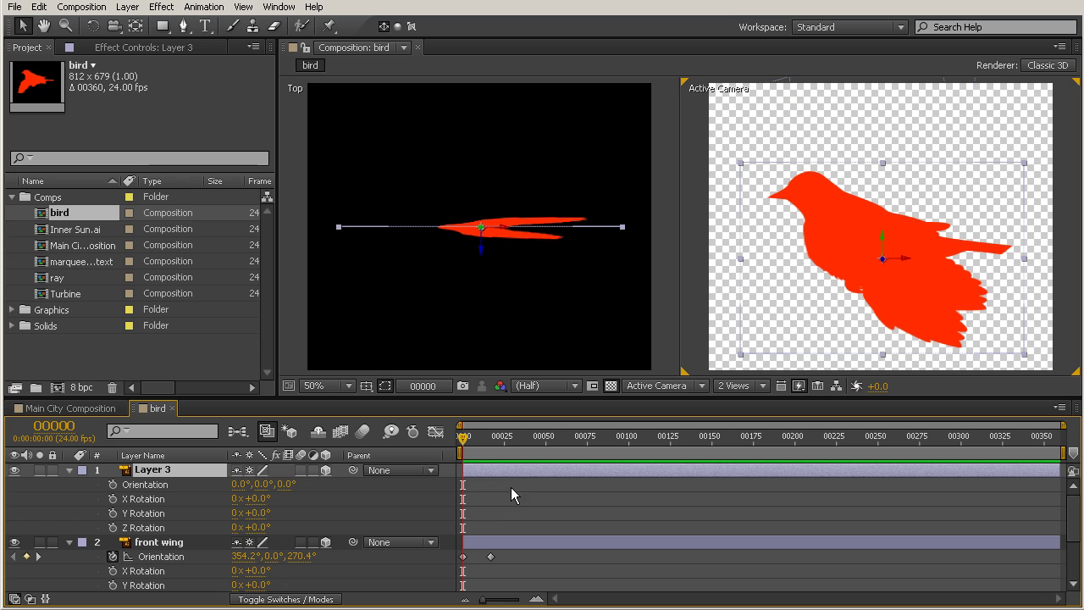
click(113, 484)
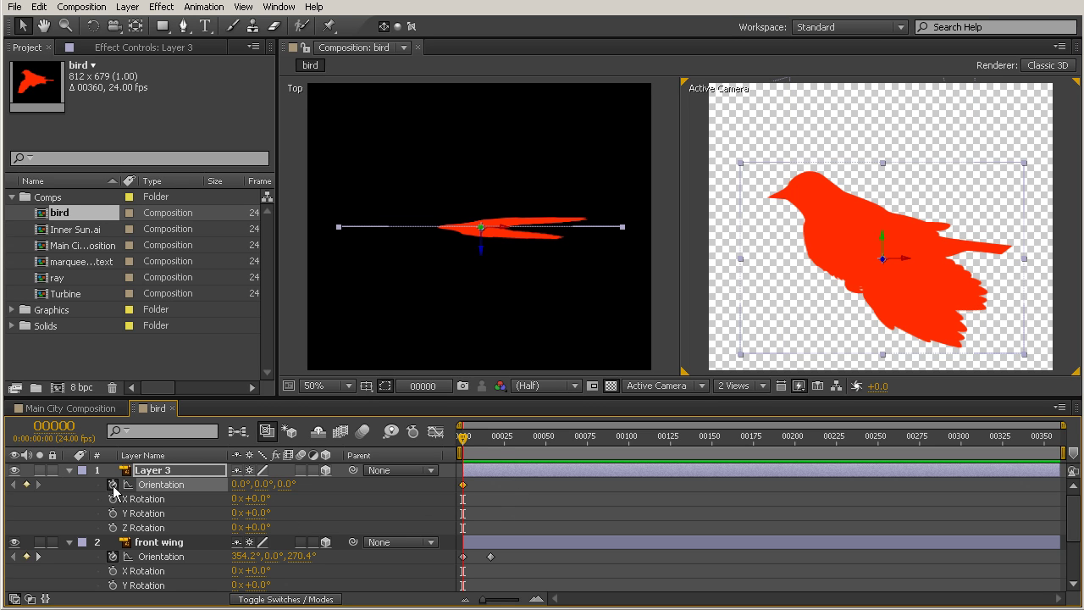
drag(464, 449, 490, 449)
click(166, 472)
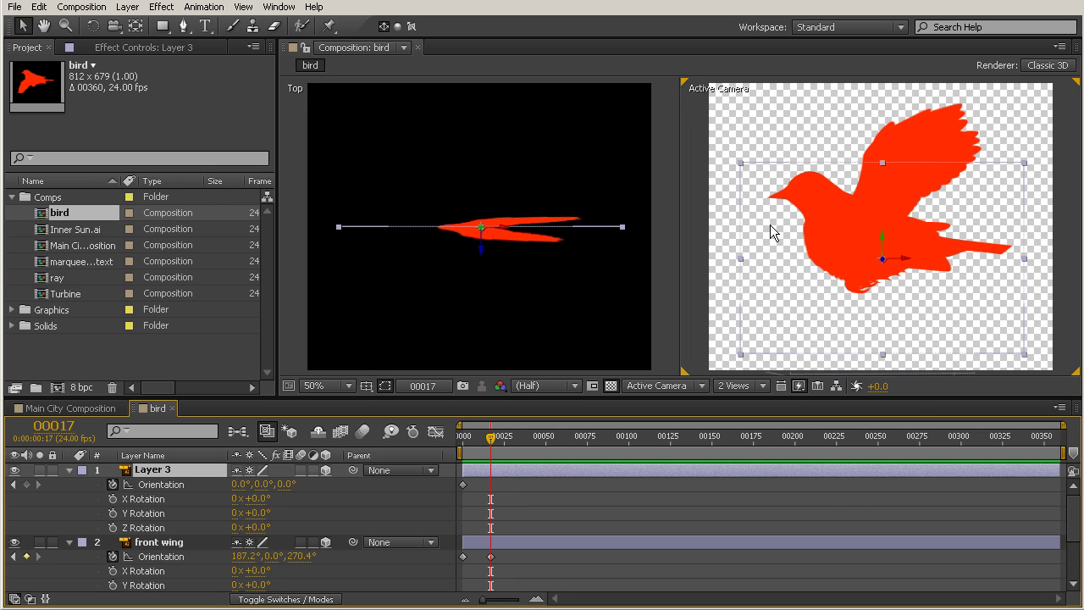
- Move the body's anchor toward the wing joint, tilt it at frame 17, and set 349.0° Z at frame 0
click(136, 28)
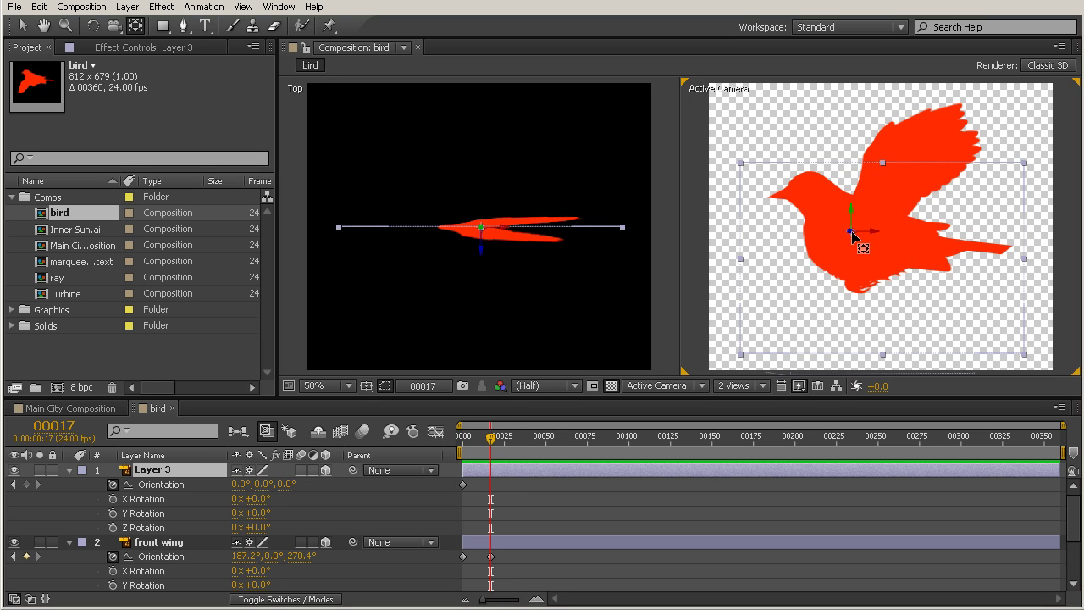
drag(856, 232, 852, 232)
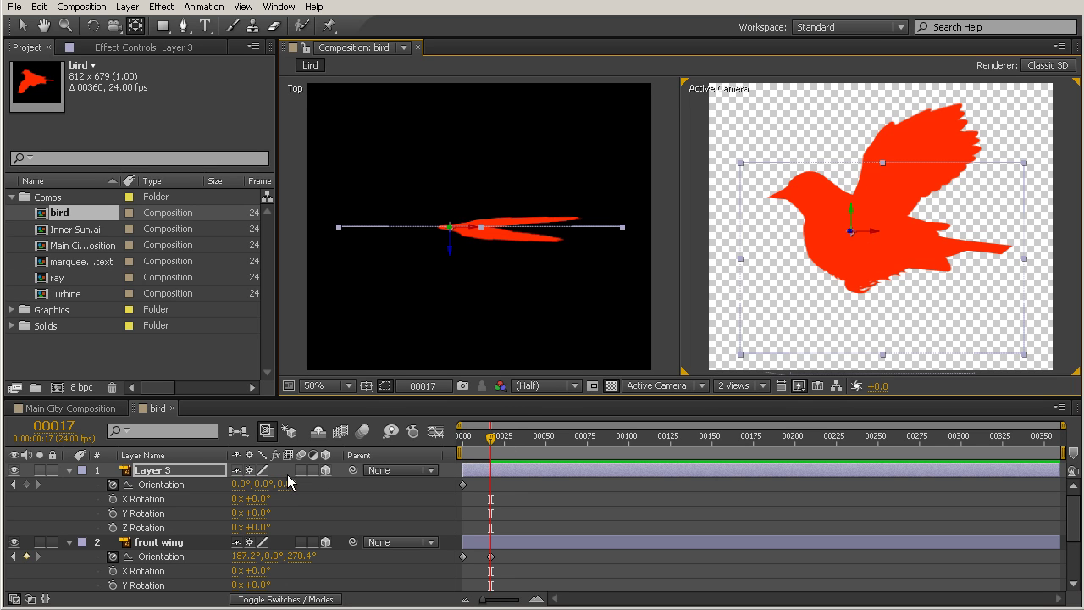
drag(241, 485, 310, 484)
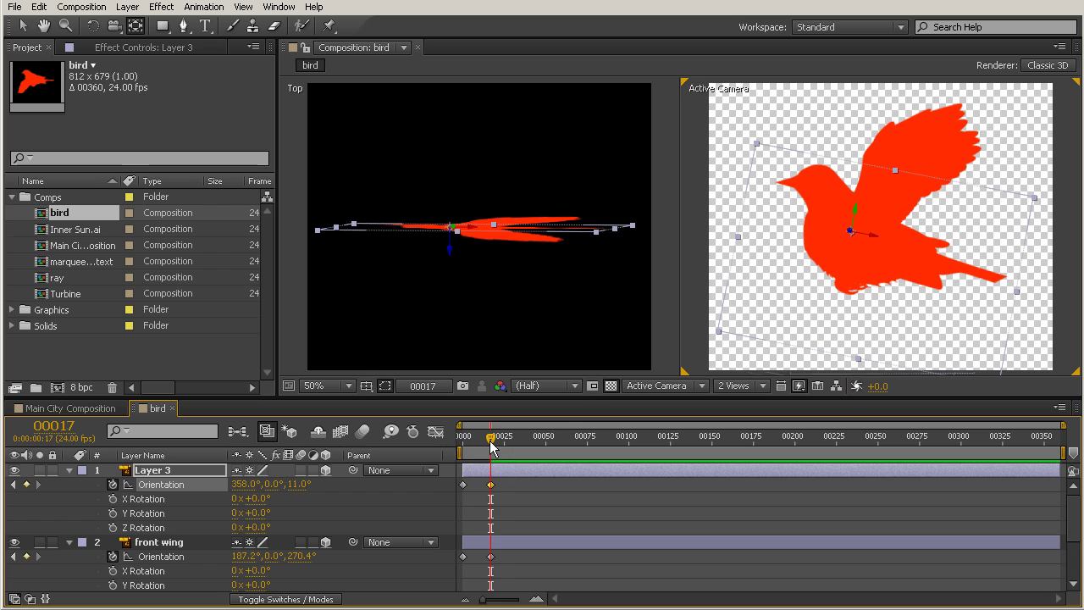
key(Home)
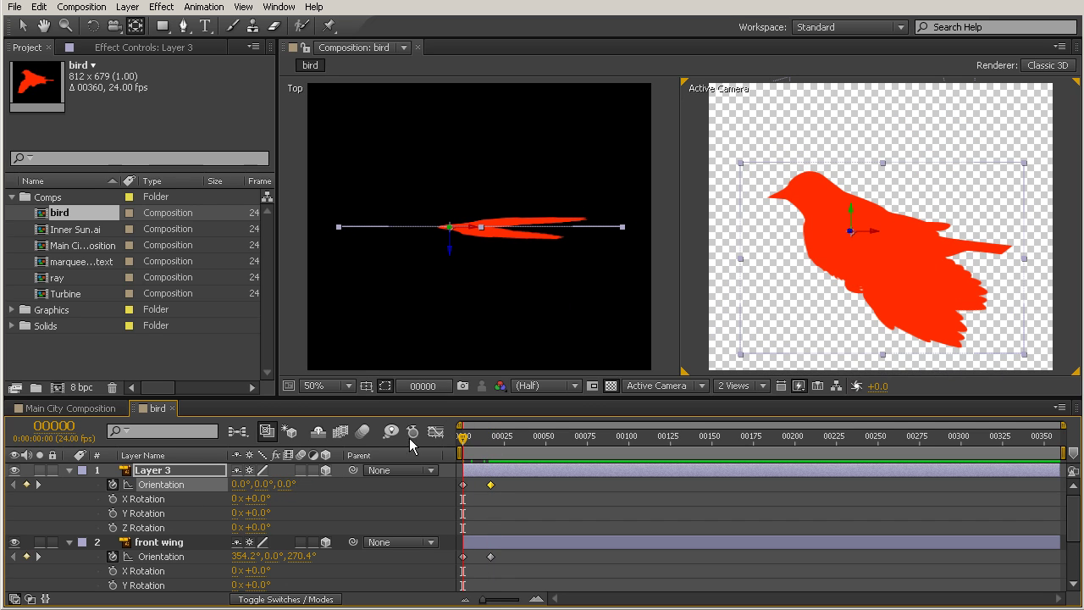
drag(289, 484, 277, 481)
drag(462, 438, 455, 468)
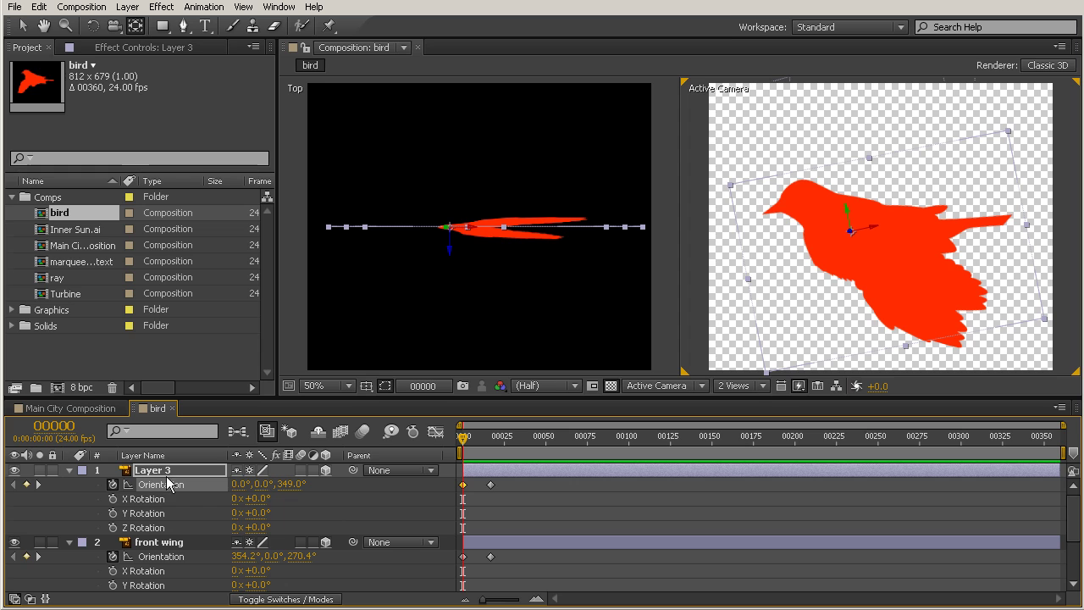
key(Return)
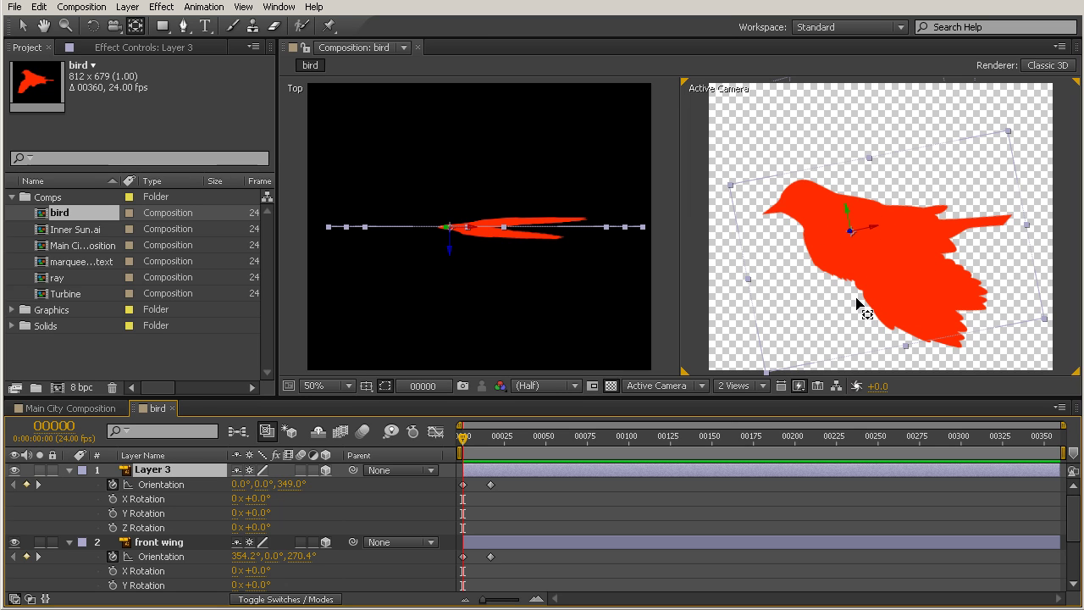
- Keyframe Layer 3's Position at frame 0, moving the bird up-left to 325.6, 323.1 at frame 17
key(shift+p)
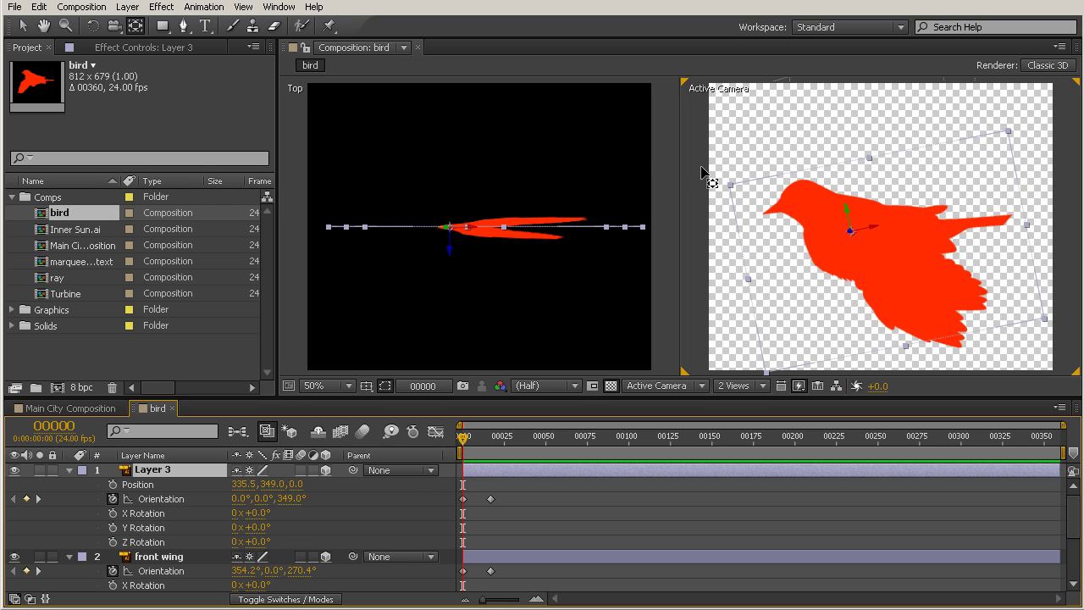
click(113, 484)
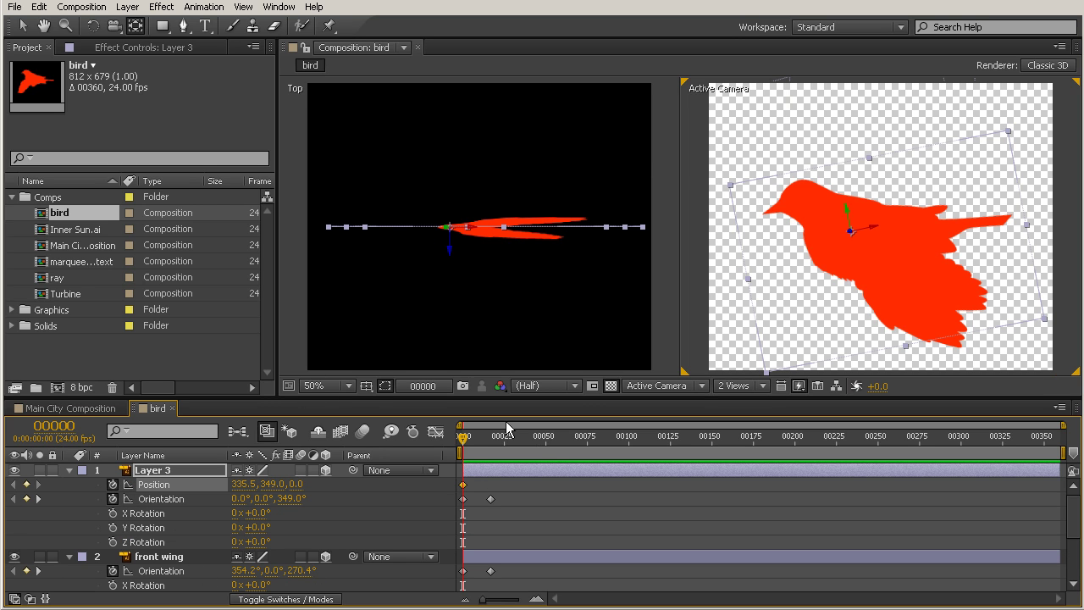
drag(462, 444, 491, 448)
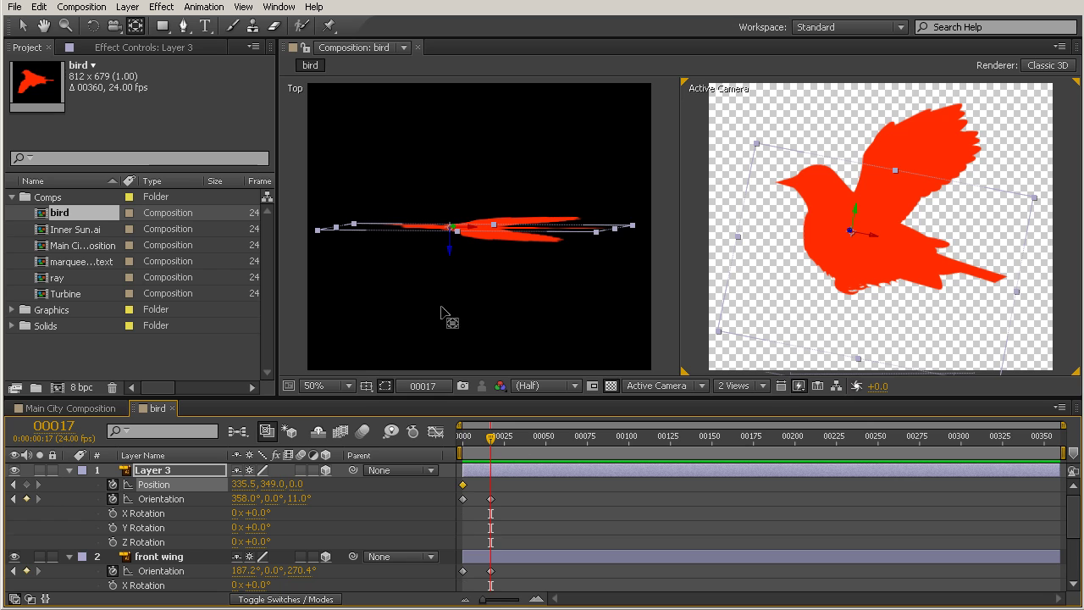
click(22, 26)
drag(872, 277, 868, 266)
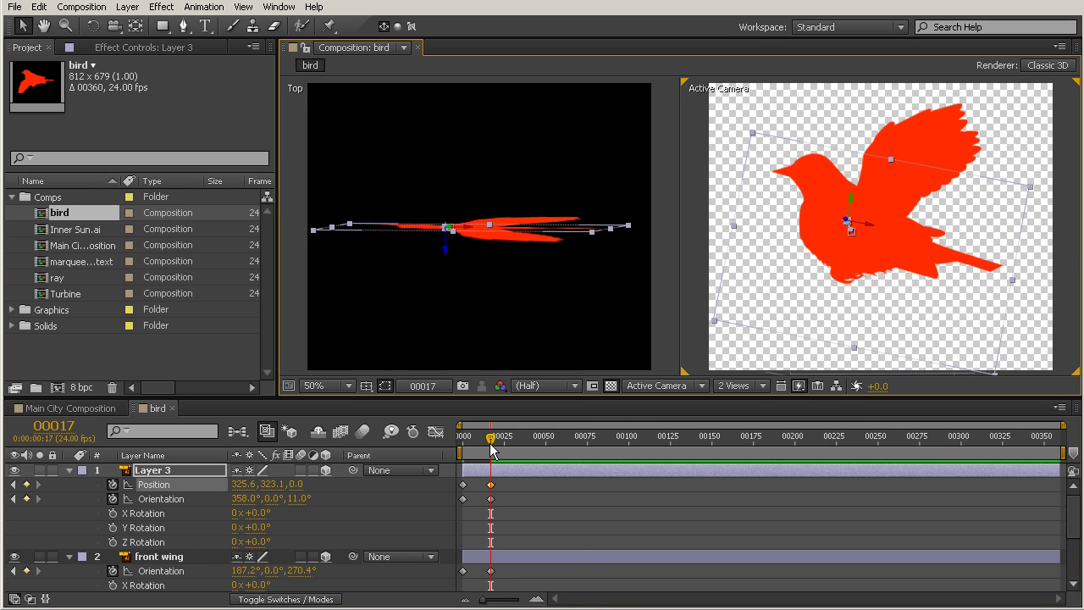
drag(492, 444, 484, 507)
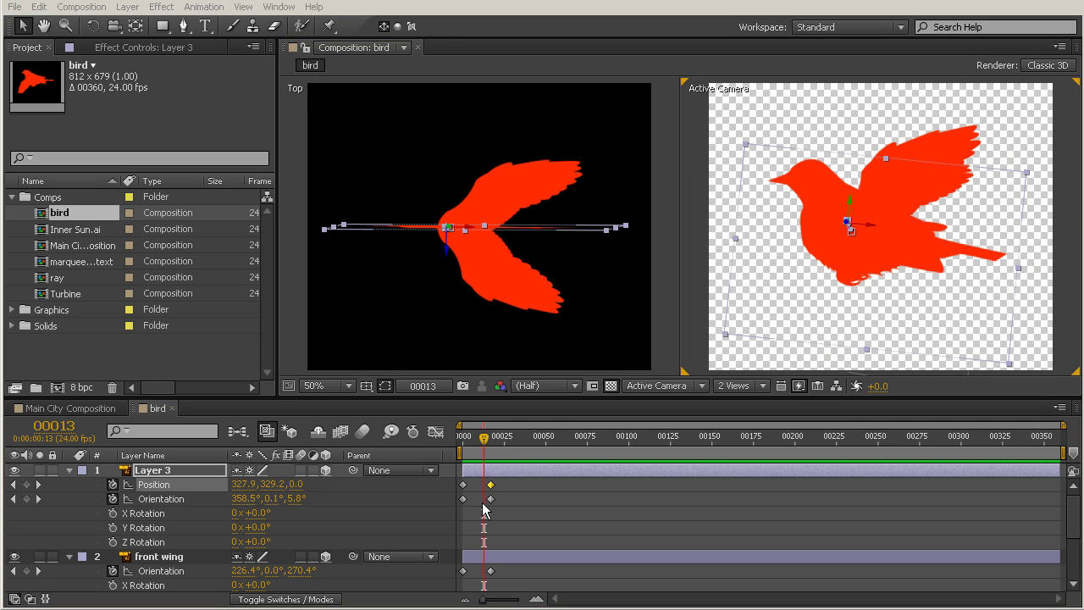
drag(493, 442, 497, 533)
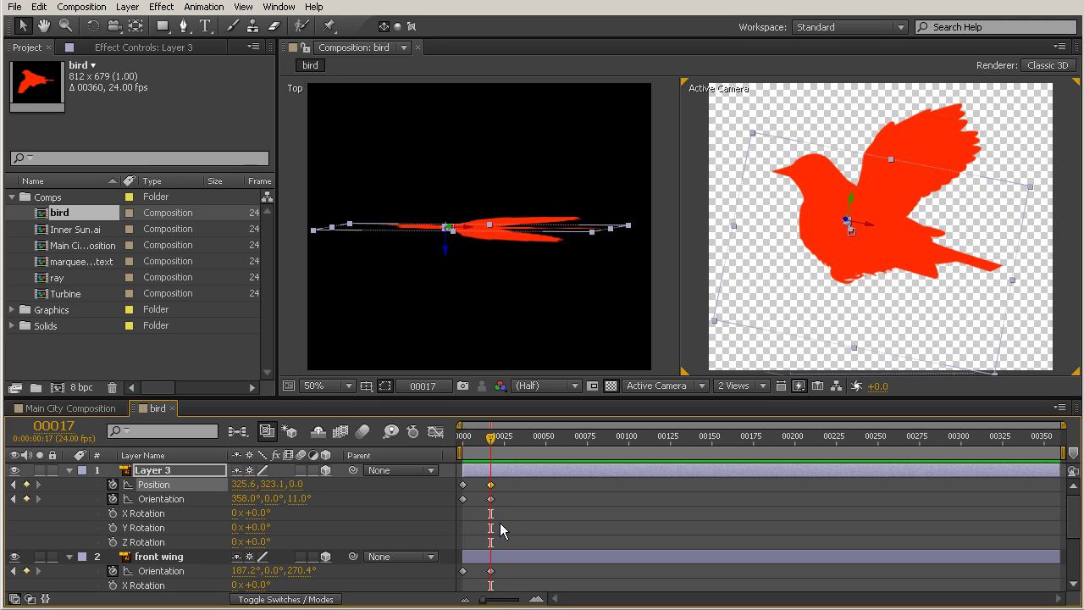
drag(492, 447, 488, 473)
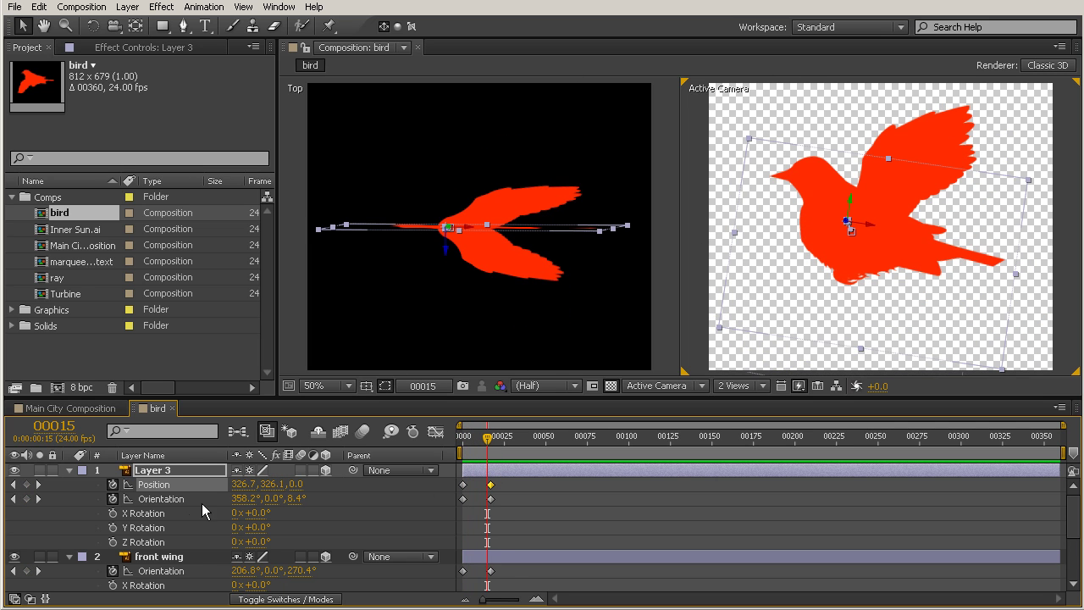
drag(383, 397, 383, 332)
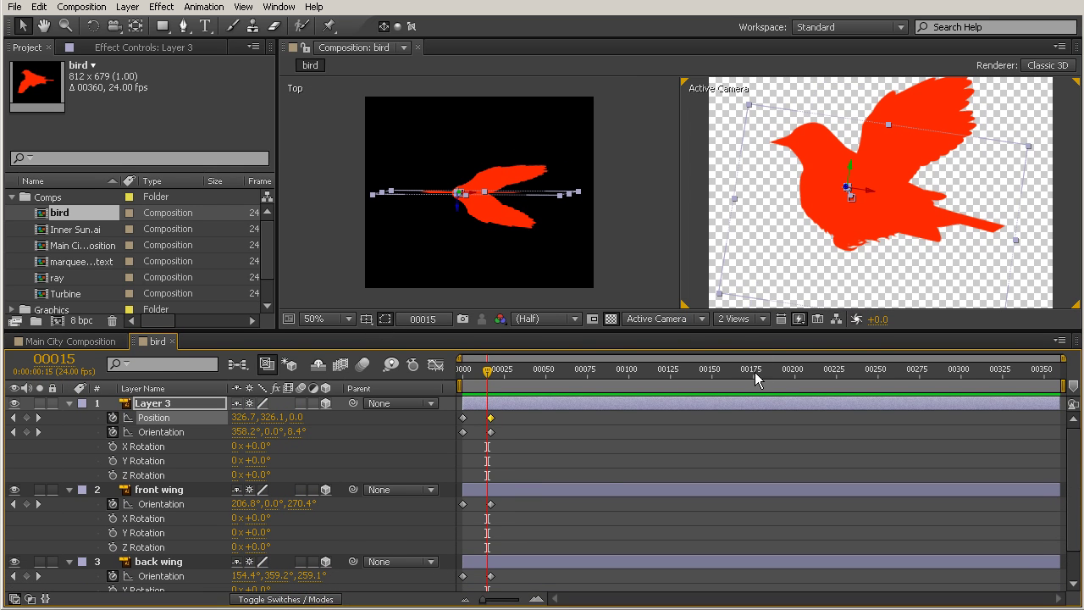
- Switch the viewer to a single Active Camera view and return to frame 0
click(763, 319)
click(745, 337)
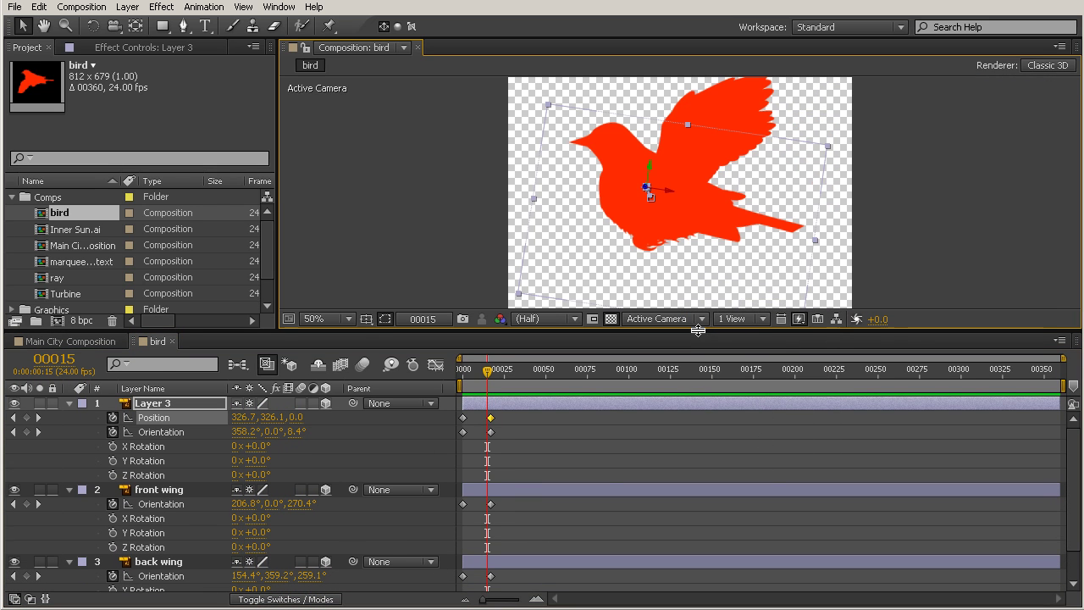
drag(698, 329, 698, 364)
drag(489, 406, 460, 413)
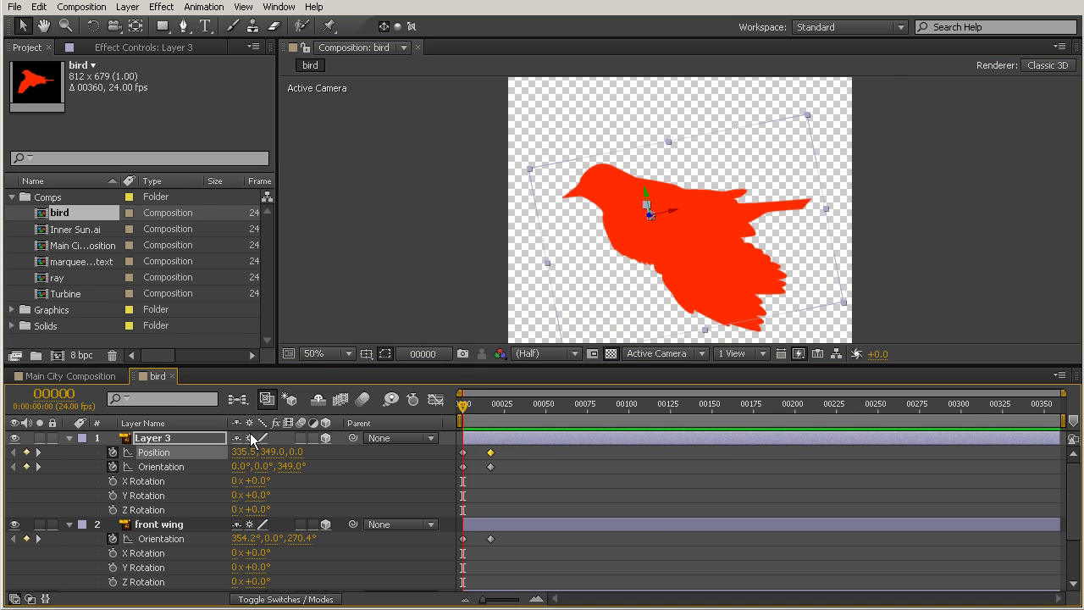
- Add the expression loopOut("pingpong",2) to Layer 3's Position
alt+click(113, 453)
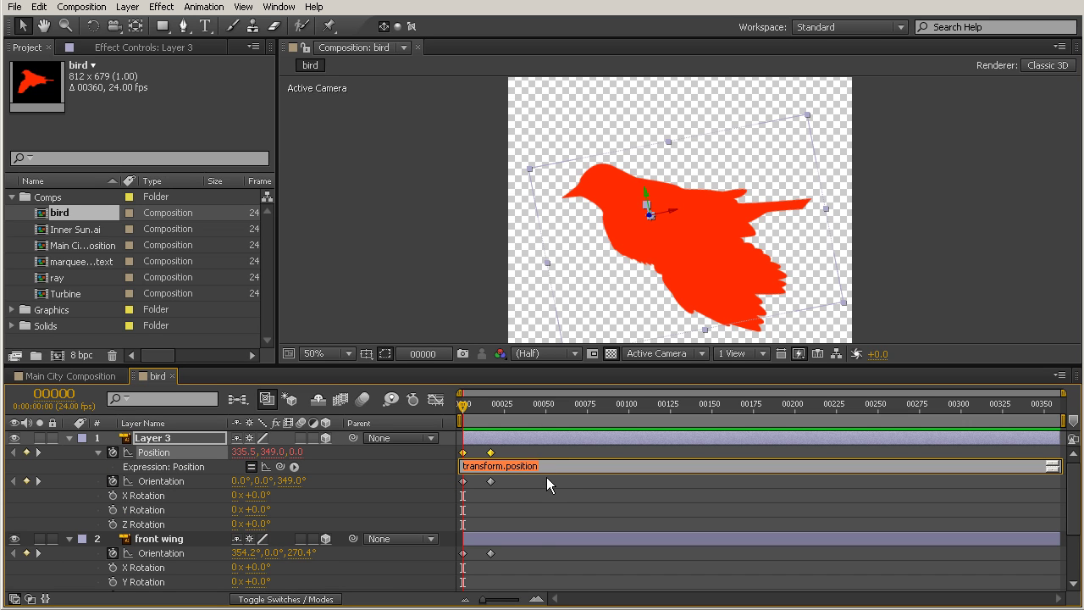
text(loopOut()
text("pingpong",2)
text())
click(554, 495)
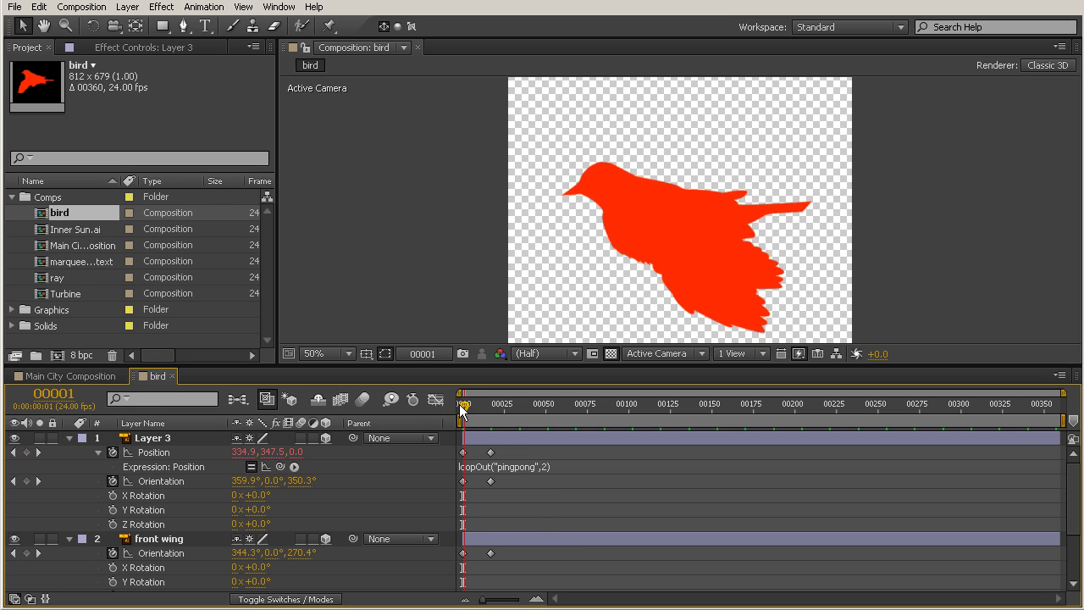
drag(459, 404, 207, 442)
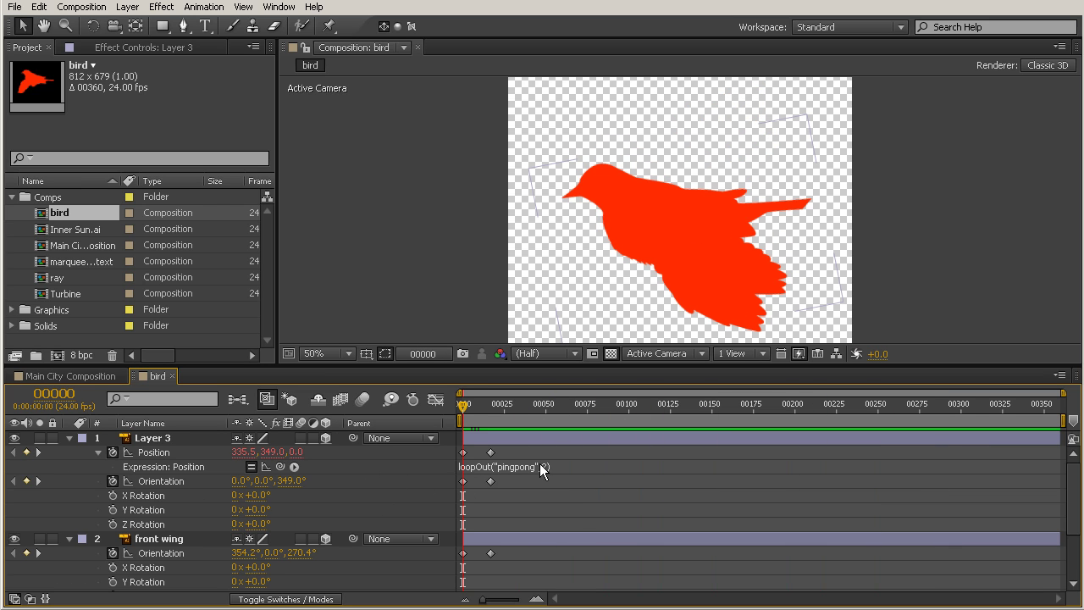
text(2)
click(496, 467)
key(ctrl+c)
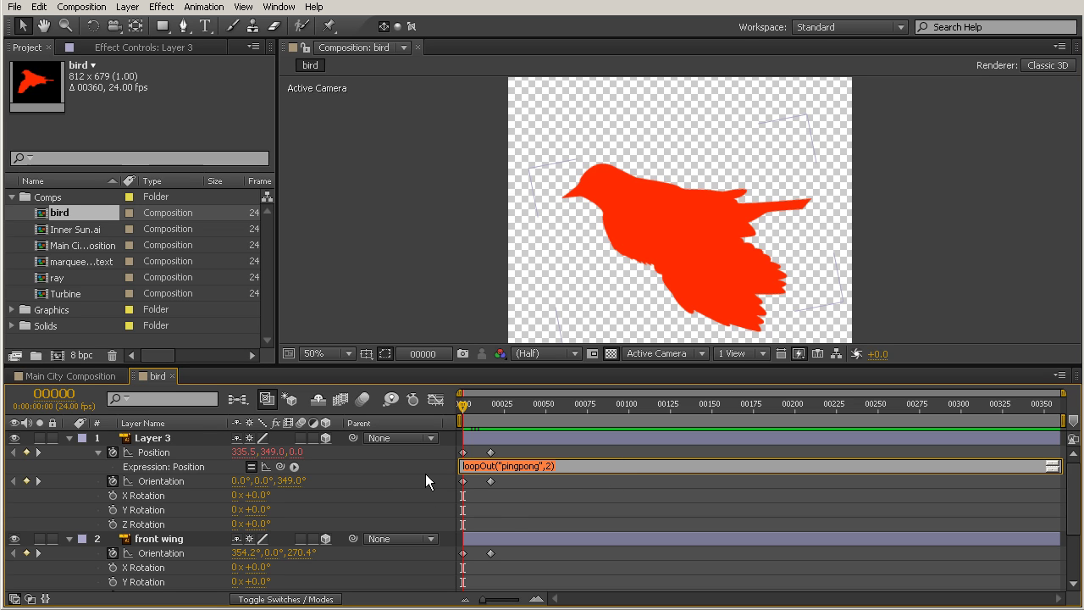
click(507, 500)
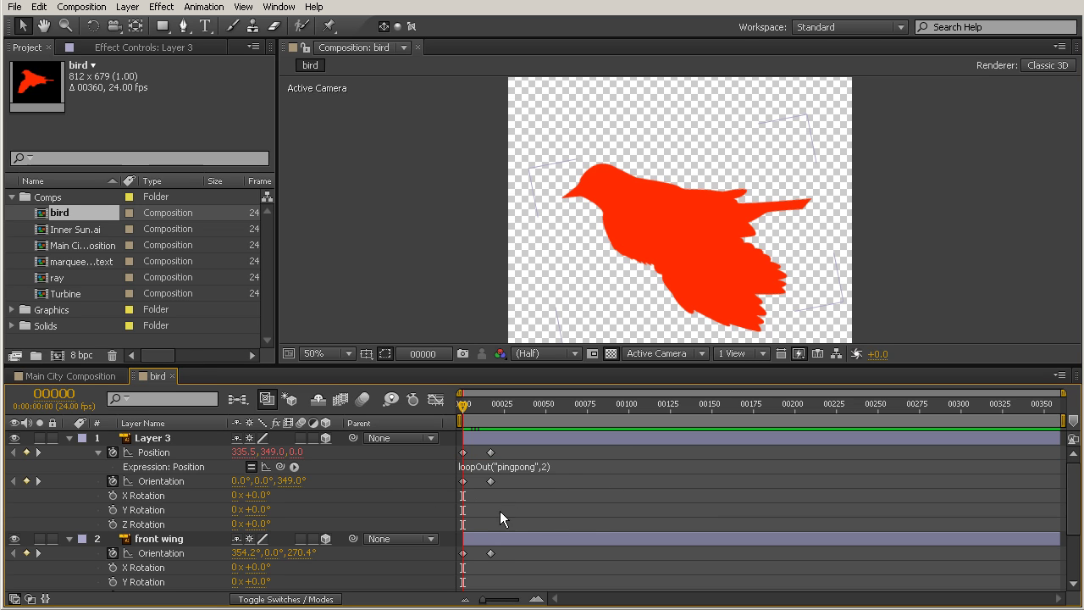
- Paste loopOut("pingpong",2) as Layer 3's Orientation expression and scrub to check
alt+click(112, 482)
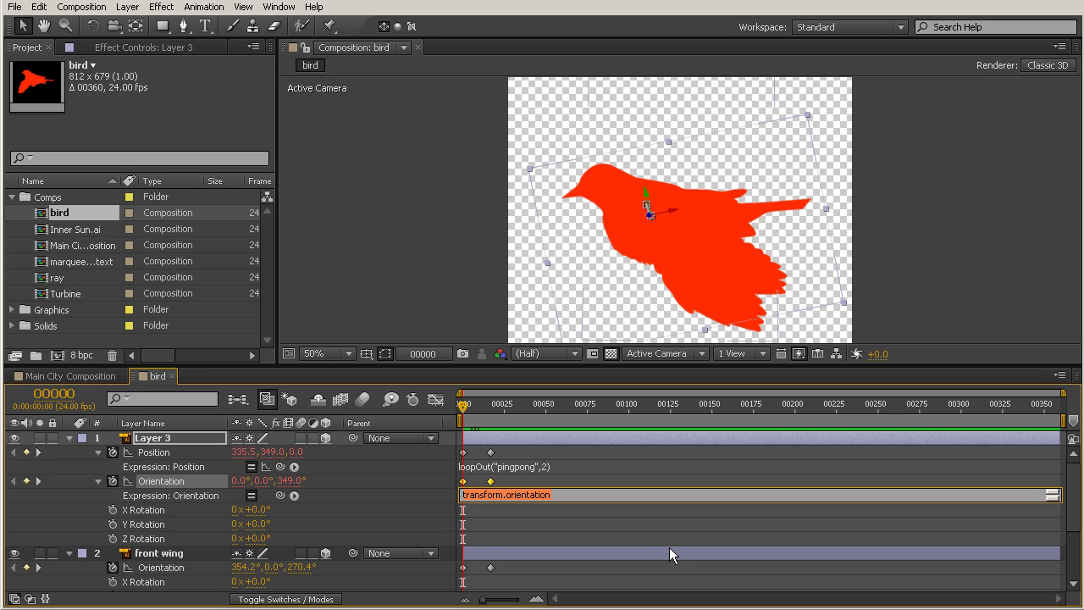
key(ctrl+v)
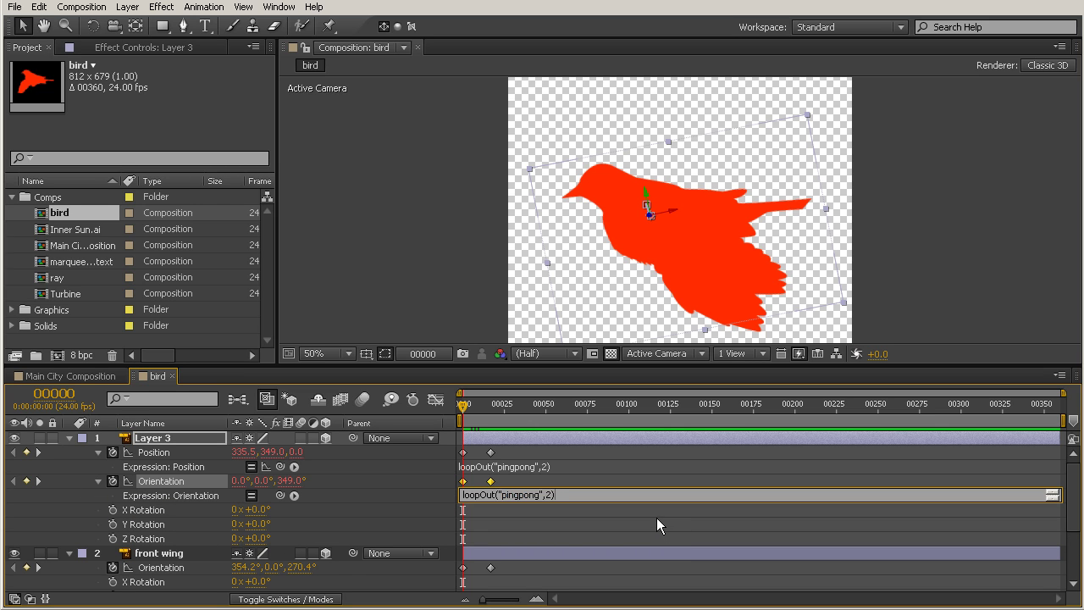
click(566, 530)
drag(466, 413, 288, 479)
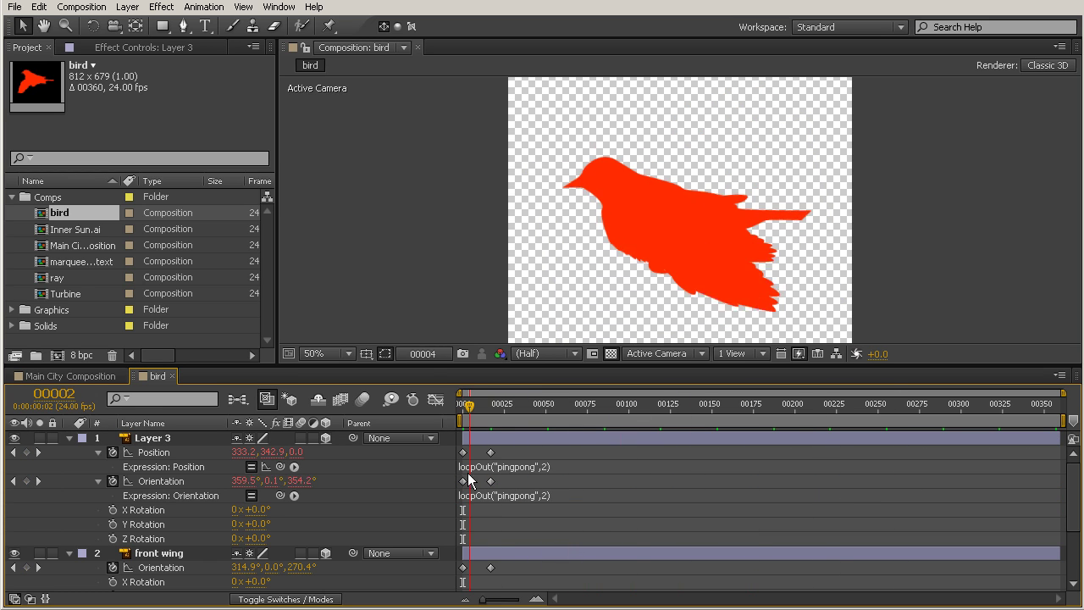
drag(425, 363, 425, 222)
- Paste the same loop expression into the front wing and back wing Orientation
click(154, 411)
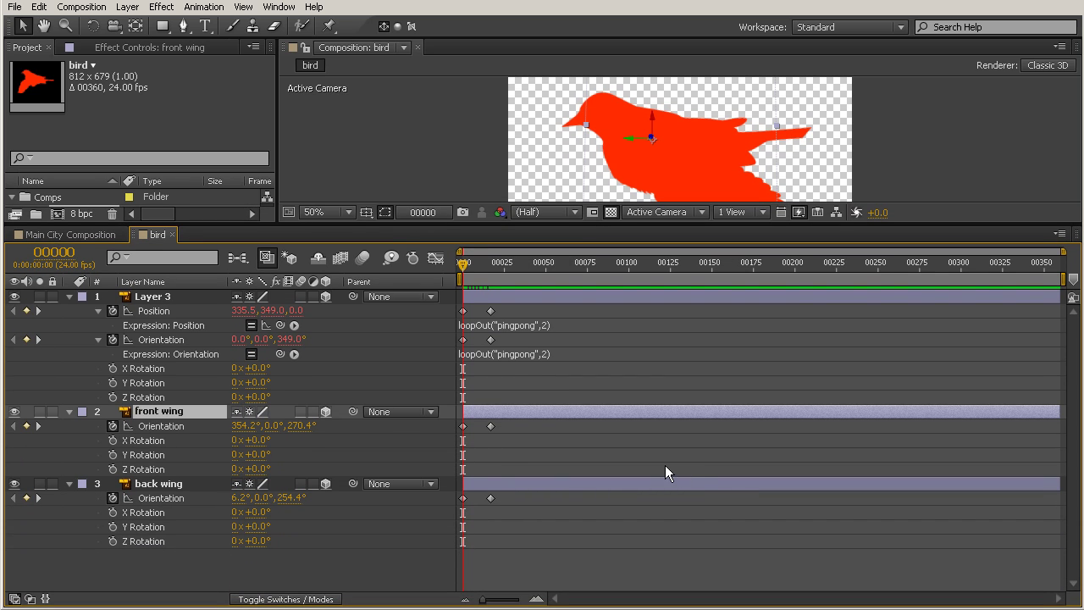
alt+click(113, 426)
key(ctrl+v)
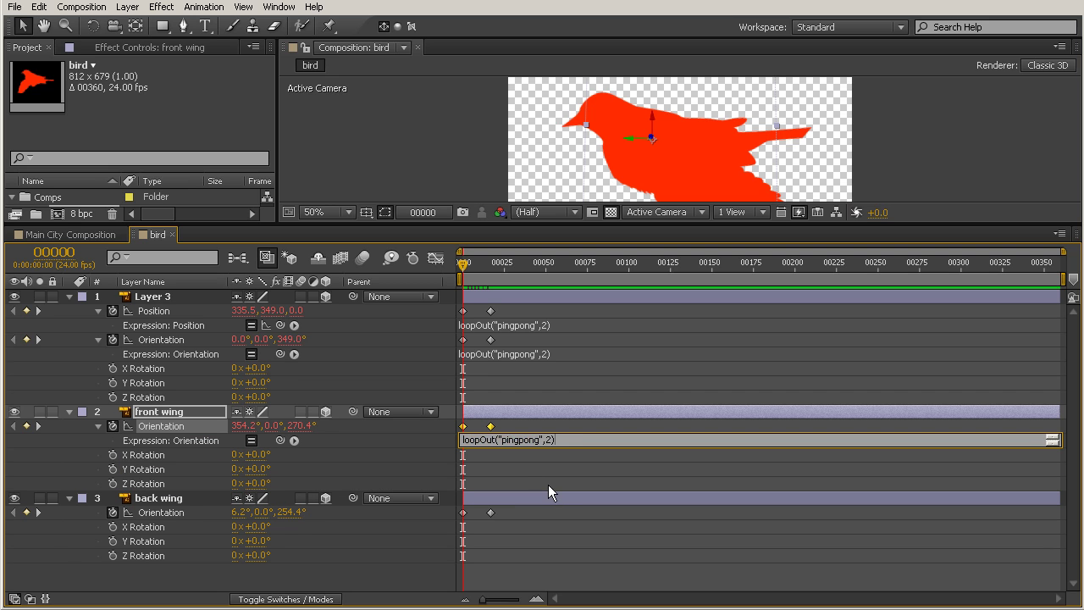
click(532, 466)
alt+click(113, 513)
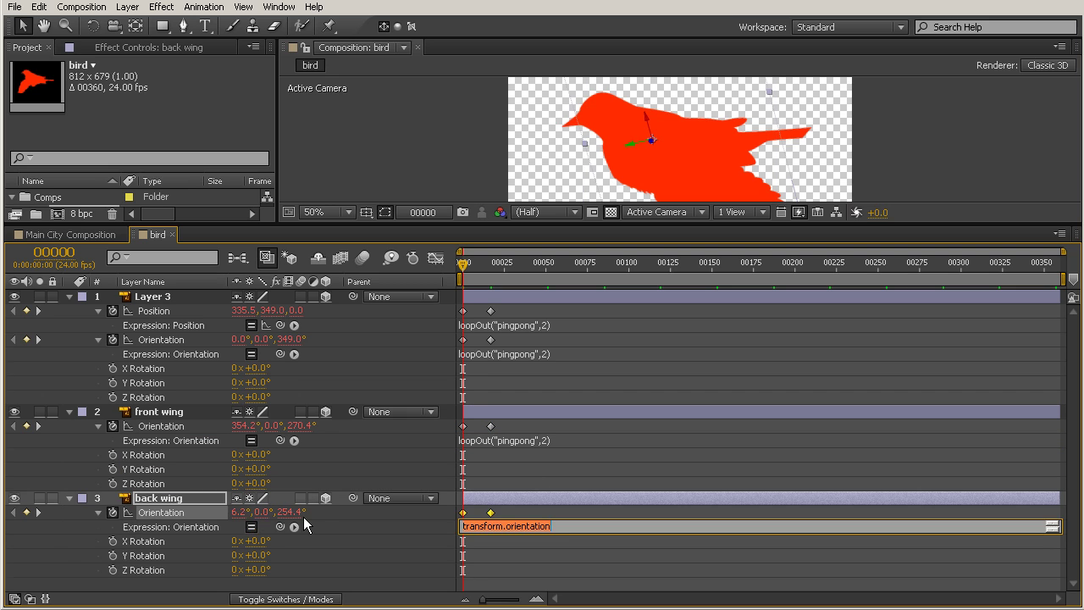
key(ctrl+v)
click(562, 564)
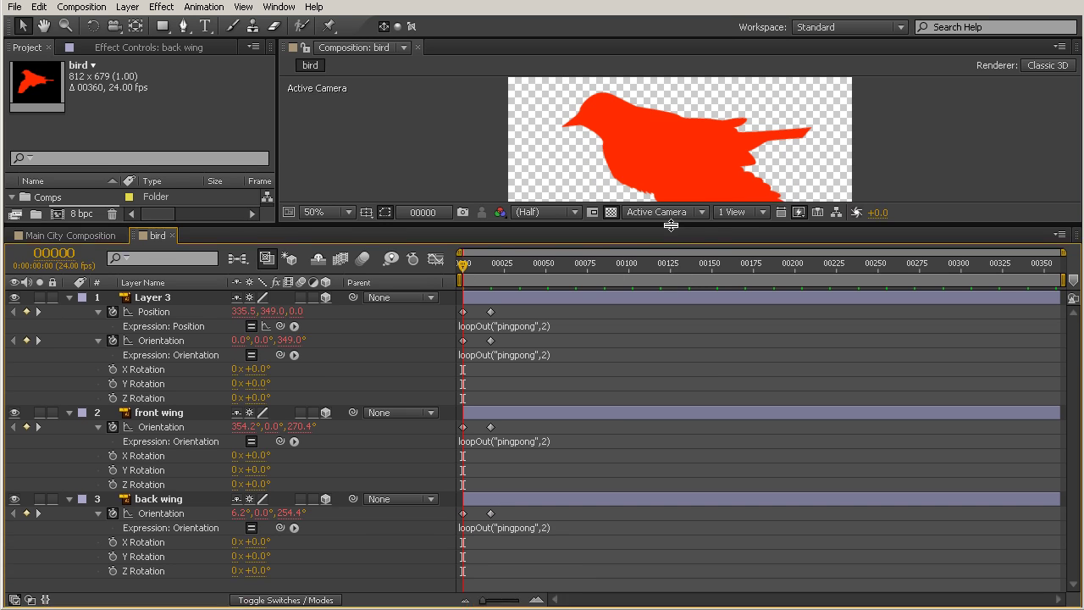
drag(672, 231, 657, 408)
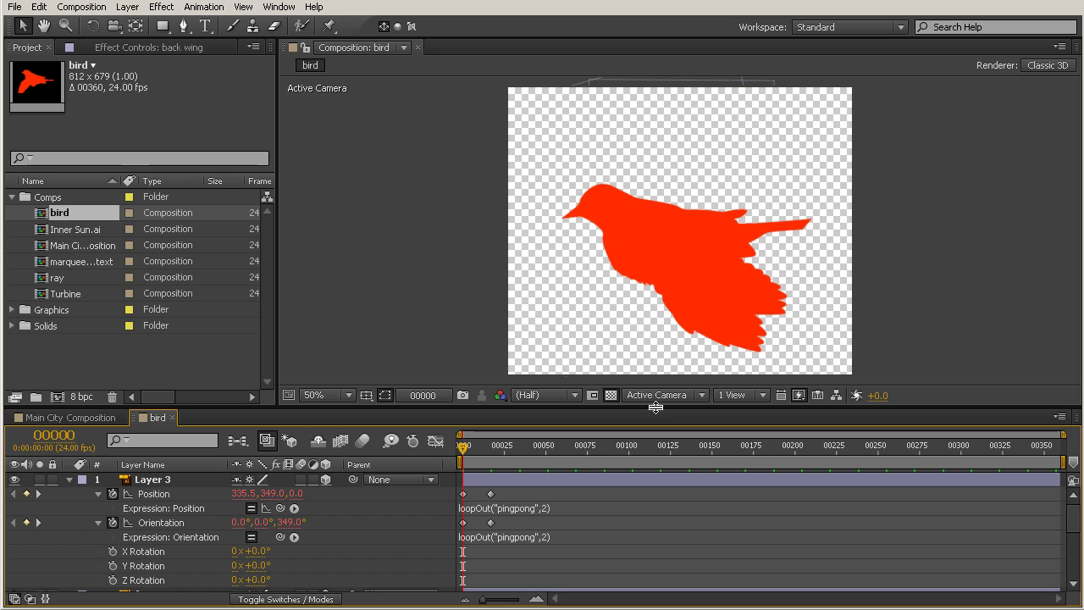
- Preview the looping flap, enlarge the Timeline, and select every property's second keyframe
key(space)
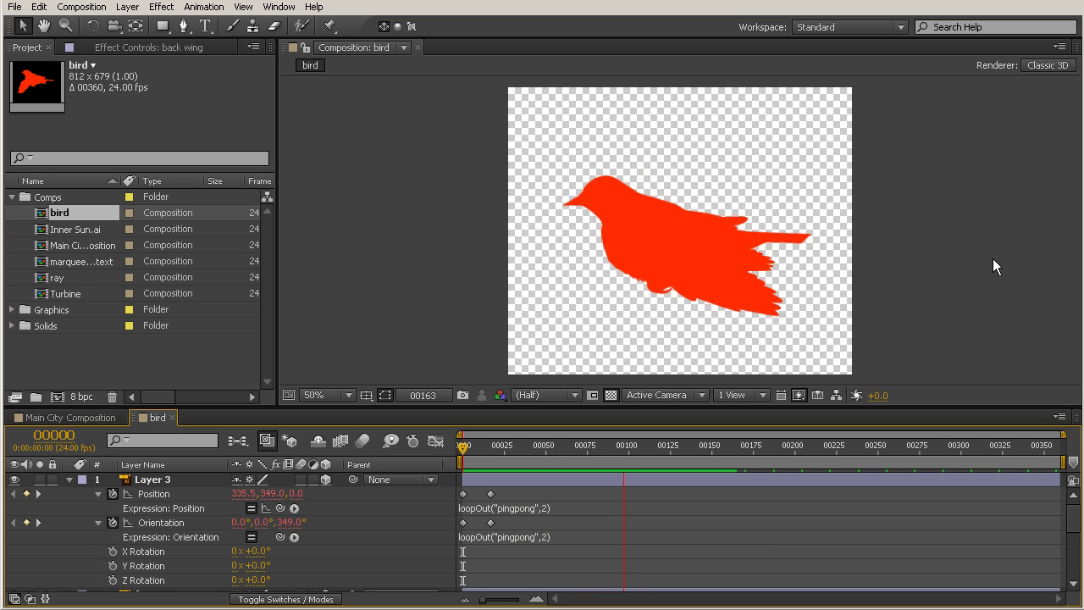
key(space)
drag(504, 408, 522, 115)
drag(514, 196, 487, 411)
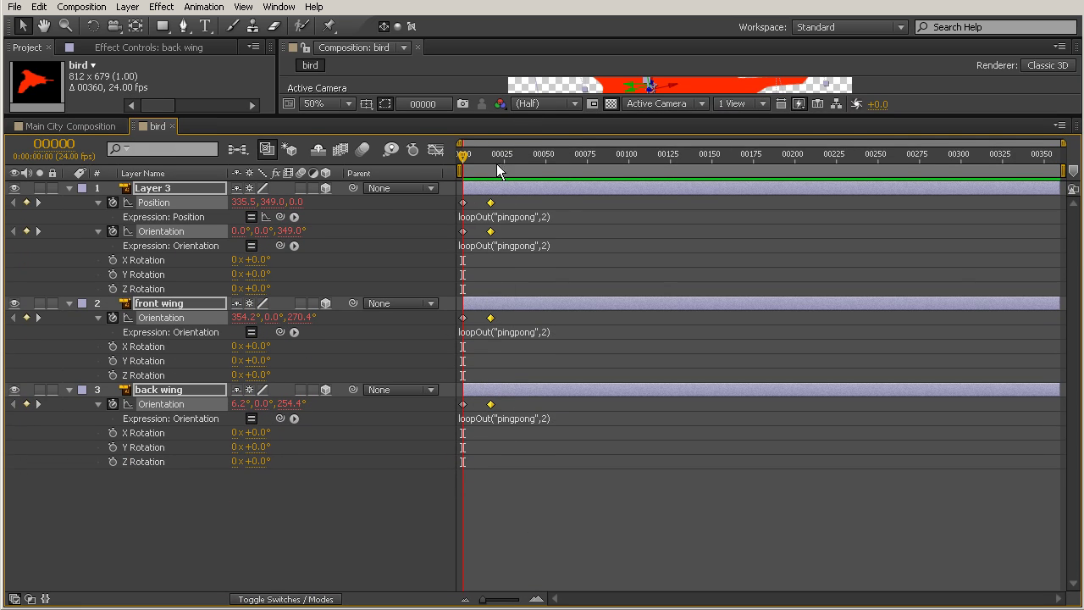
- Move the second keyframes earlier and enable layer and composition motion blur
drag(490, 405, 473, 405)
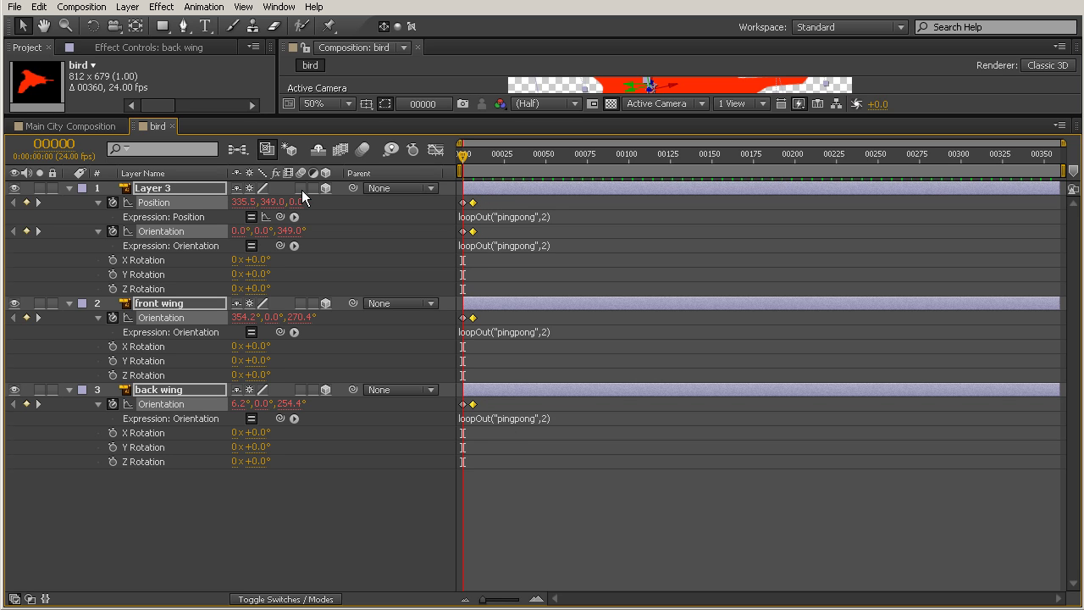
drag(302, 193, 312, 418)
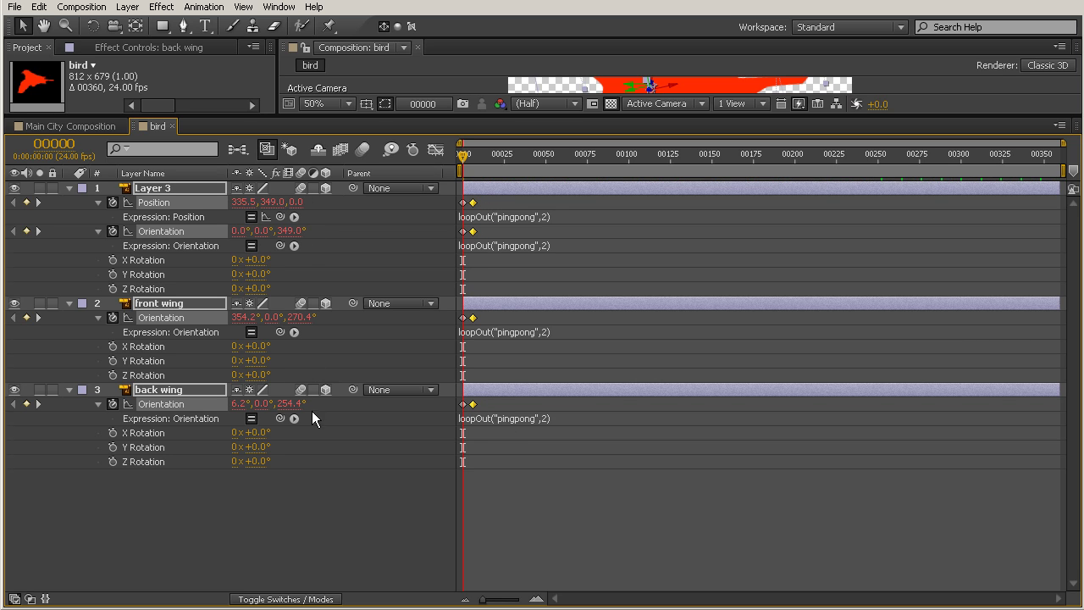
click(362, 150)
drag(596, 120, 563, 446)
key(KP_0)
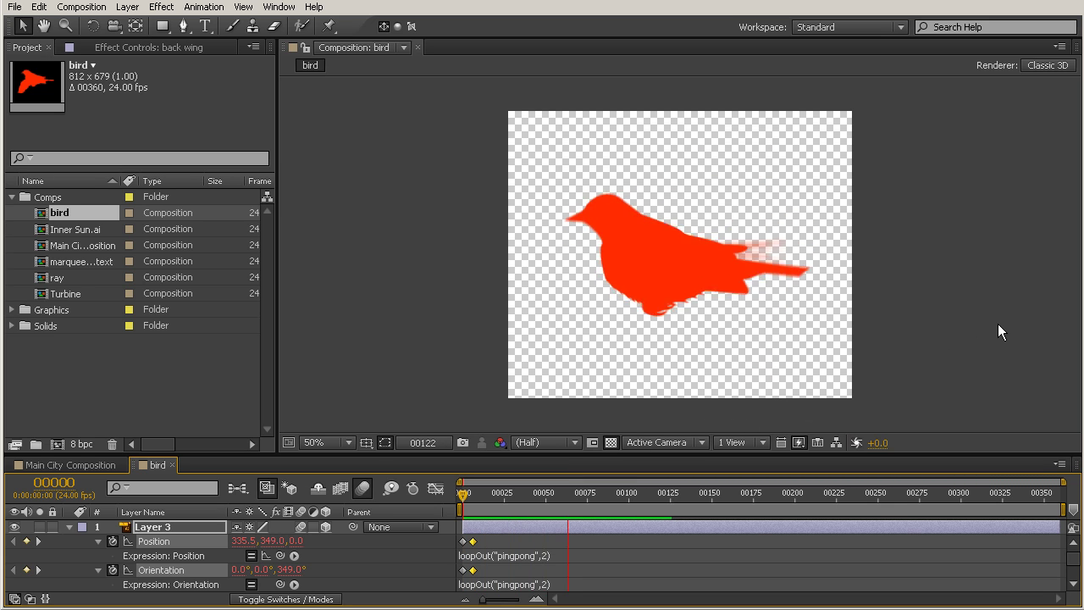
drag(798, 455, 834, 148)
- Apply Easy Ease to the keyframes on all three bird layers and play the flap
drag(493, 230, 432, 501)
key(F9)
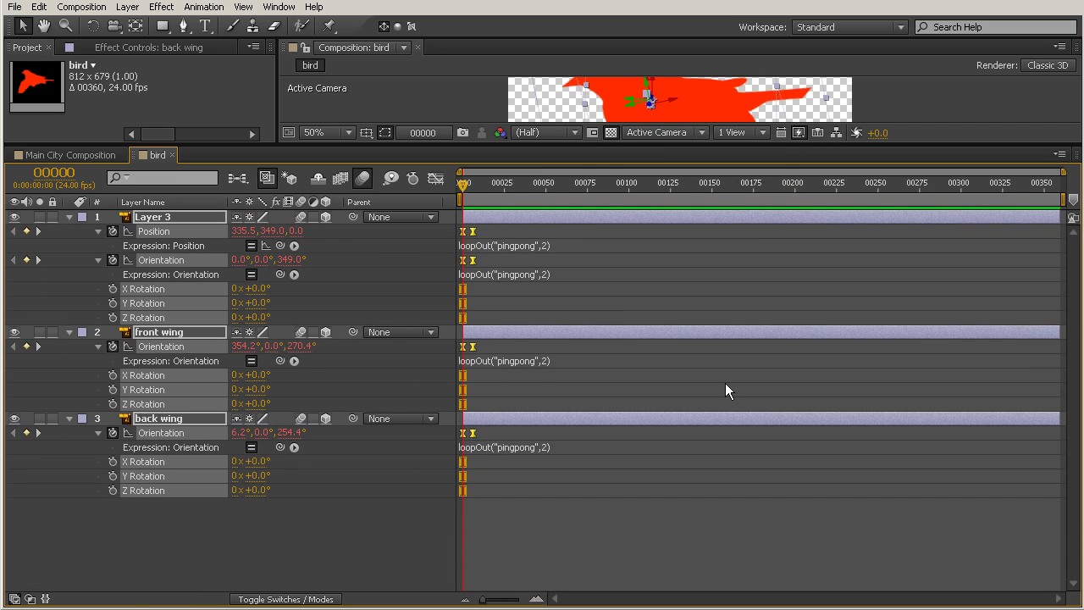
drag(877, 141, 850, 480)
key(space)
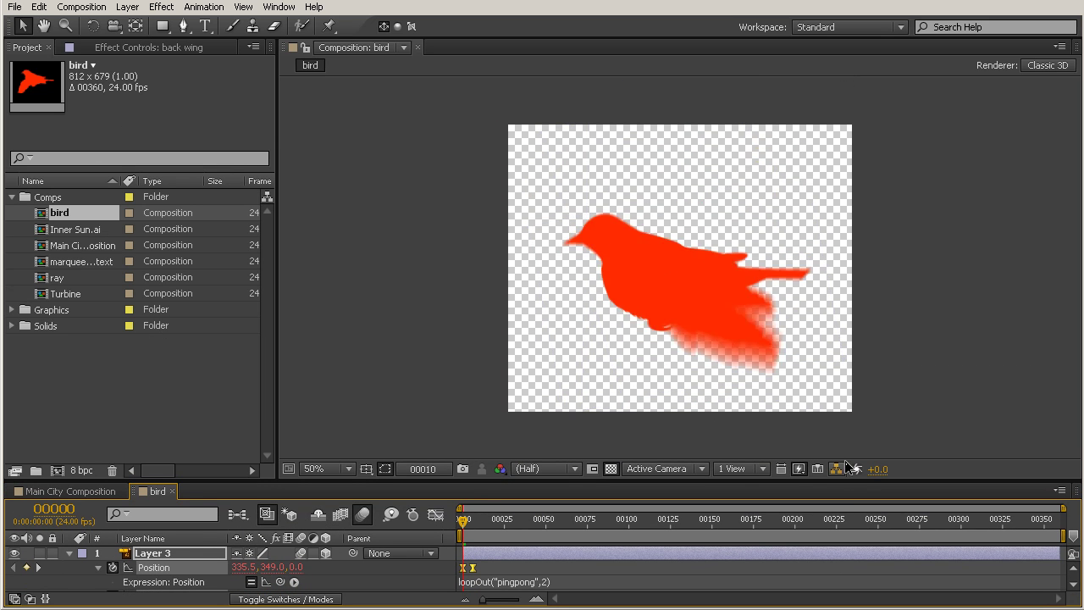